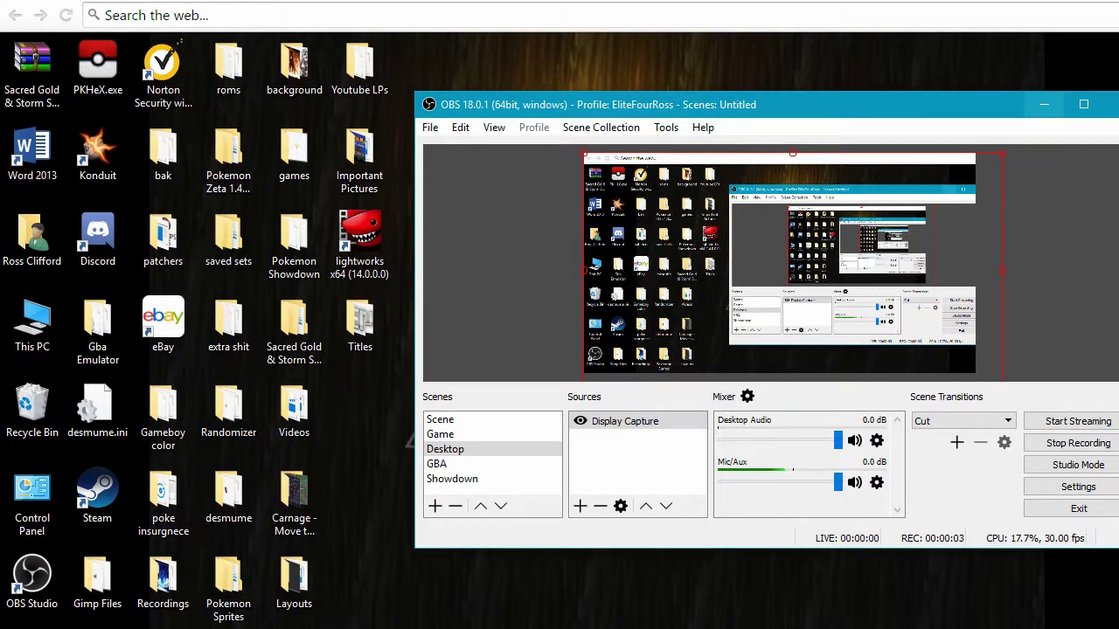
# - Switch to the browser's Universal Pokemon Game Randomizer downloads page and choose the Windows (EXE version) download
pyautogui.click(1043, 104)
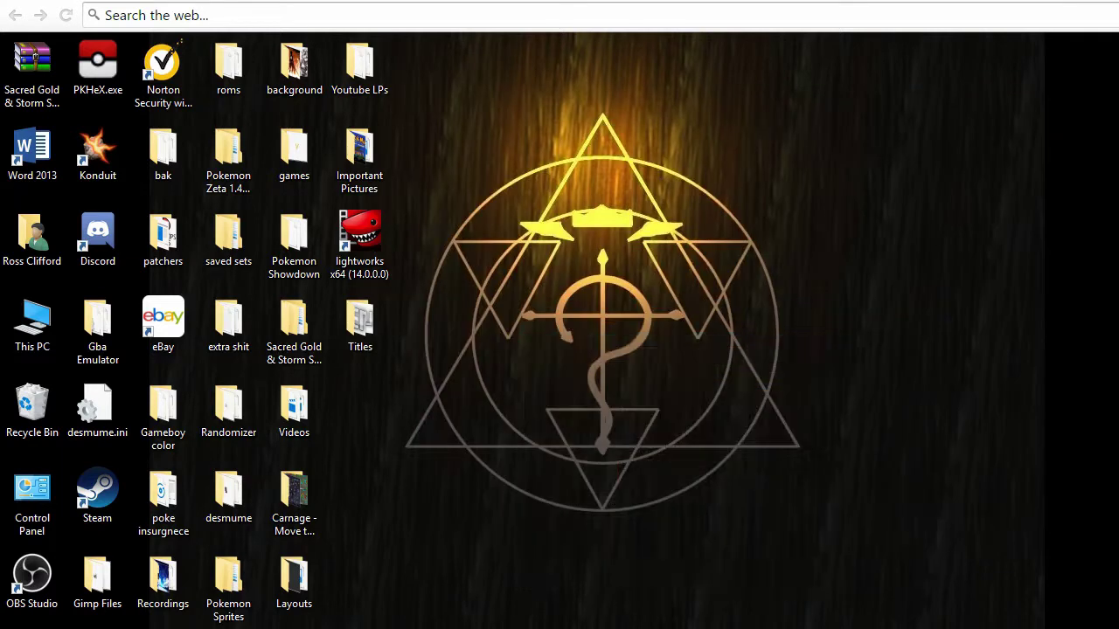
pyautogui.hotkey('alt', 'Tab')
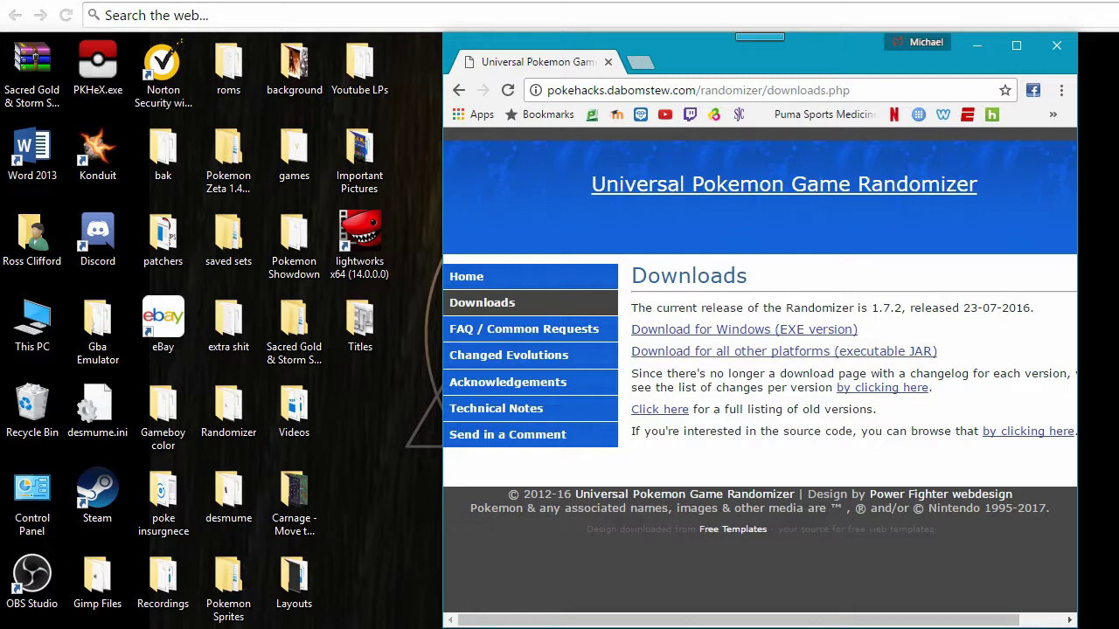
pyautogui.click(743, 329)
pyautogui.click(977, 45)
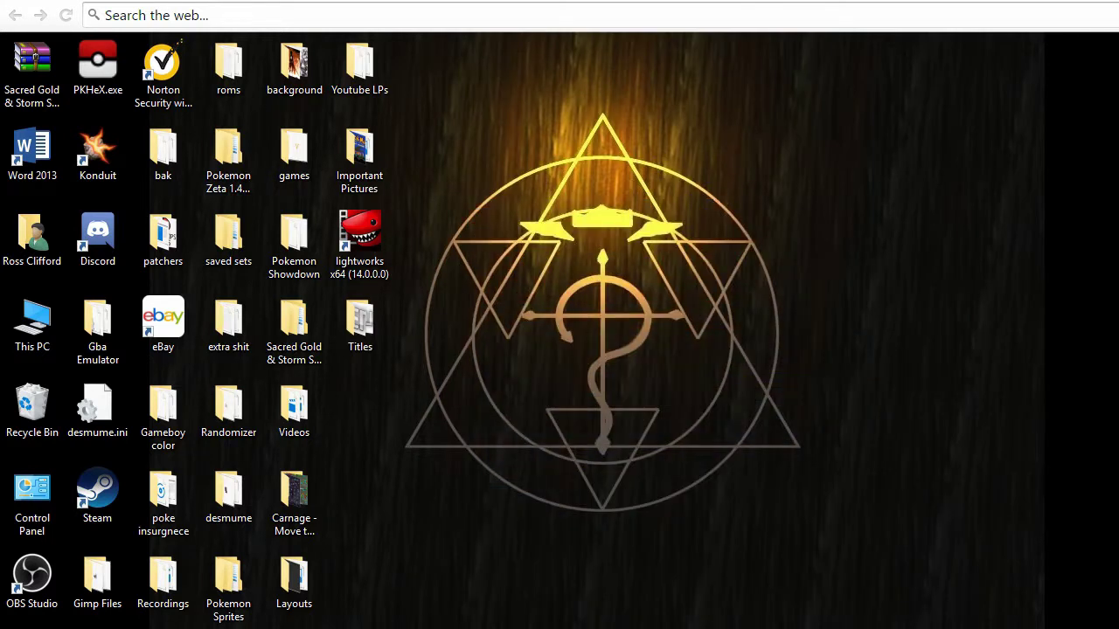
# - View the randomizer program and inspect the desktop's Randomizer folder containing randomizer.jar
pyautogui.moveTo(622, 628)
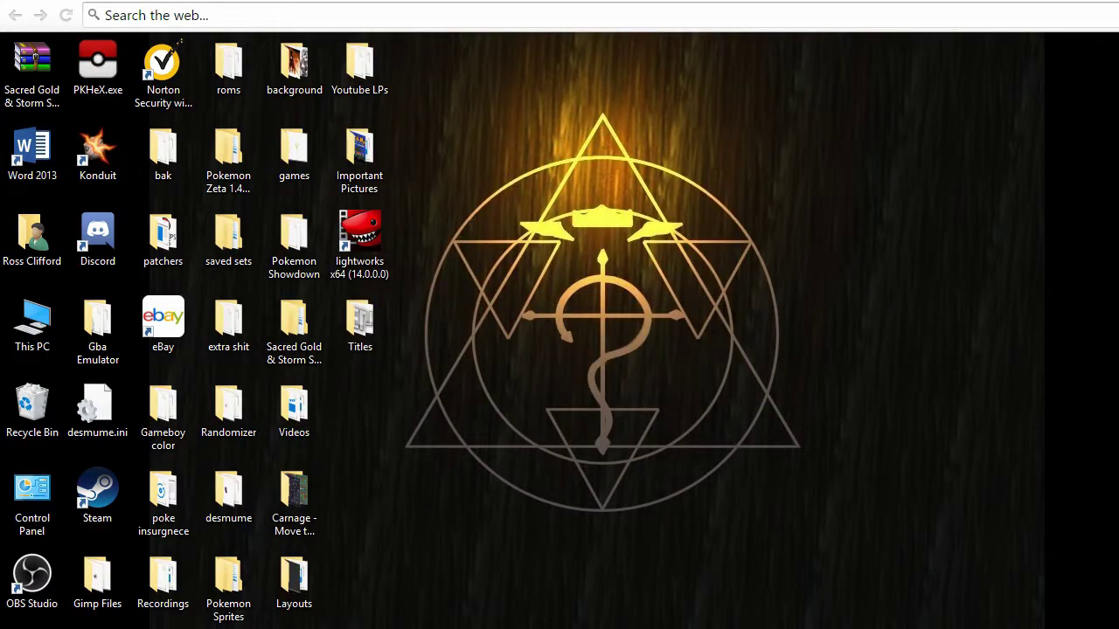
pyautogui.click(622, 628)
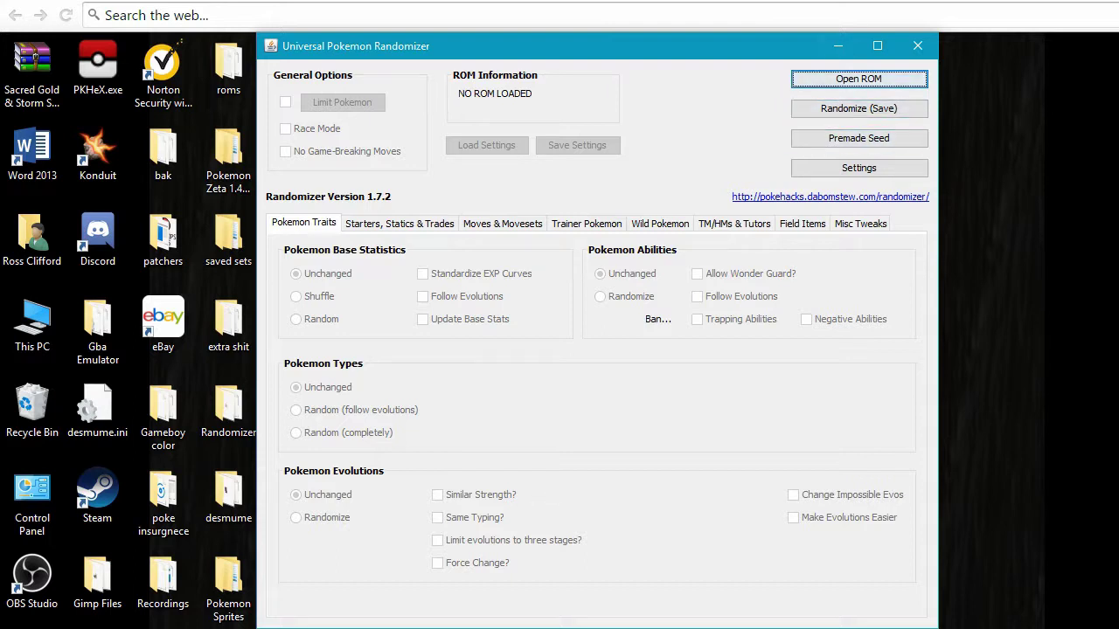
pyautogui.click(838, 45)
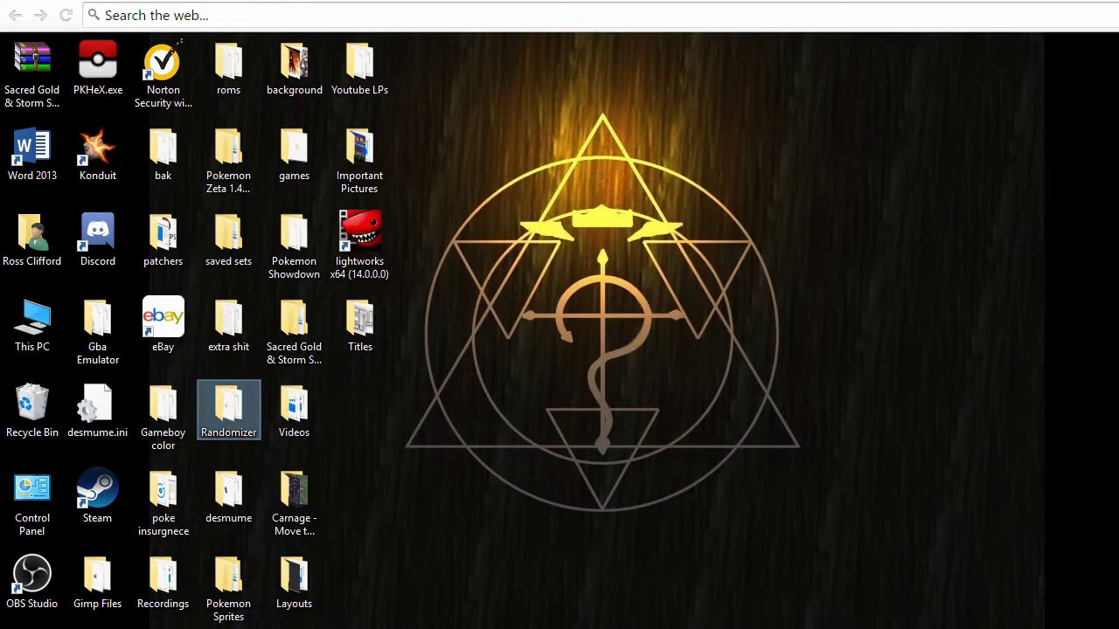
pyautogui.doubleClick(228, 411)
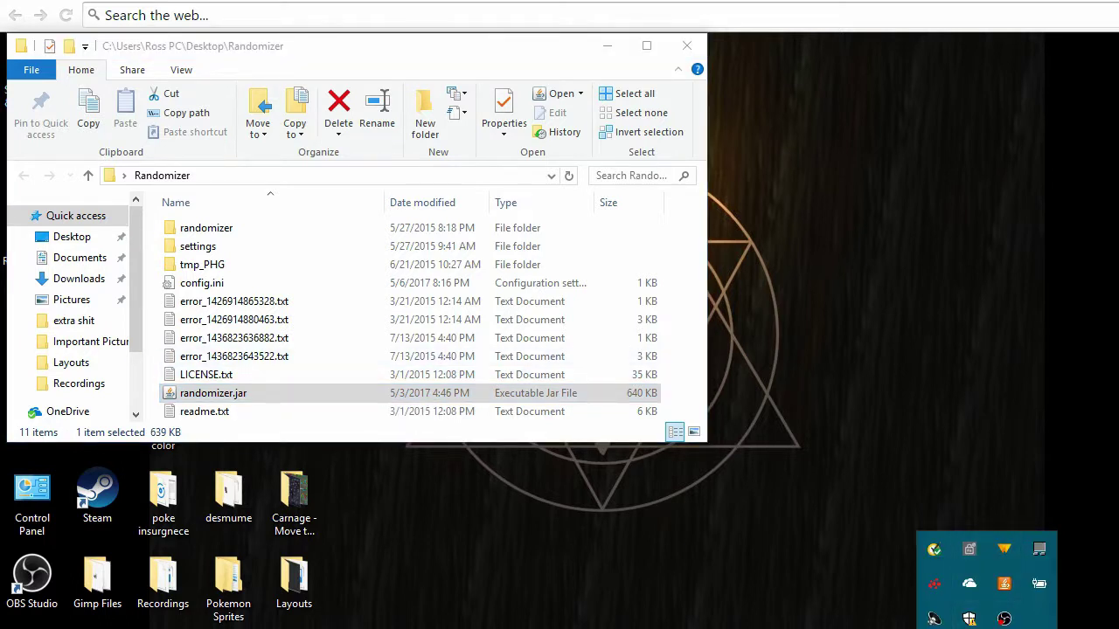
pyautogui.press('Escape')
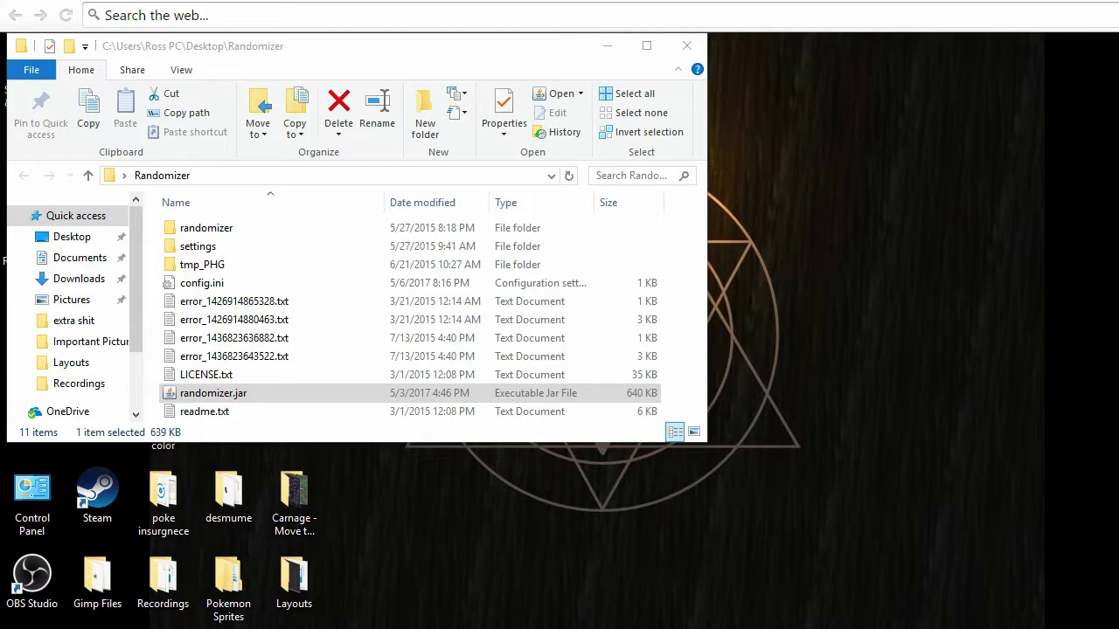
pyautogui.click(608, 46)
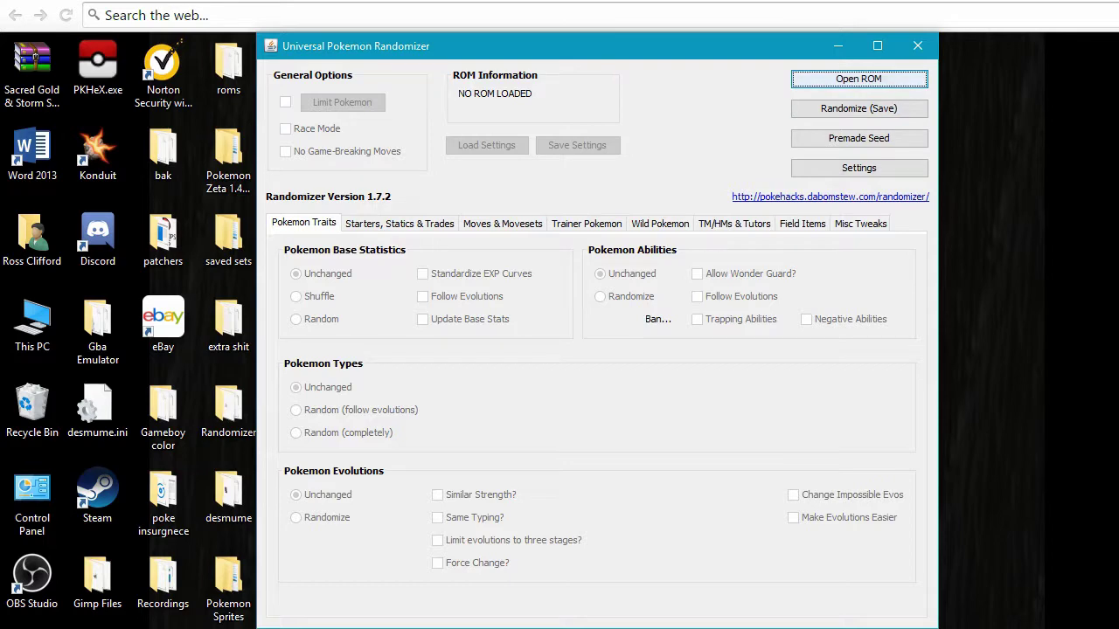
# - Load the ROM Pokémon Silver.gbc from the Gameboy color folder on the desktop into the Universal Pokemon Randomizer
pyautogui.click(858, 79)
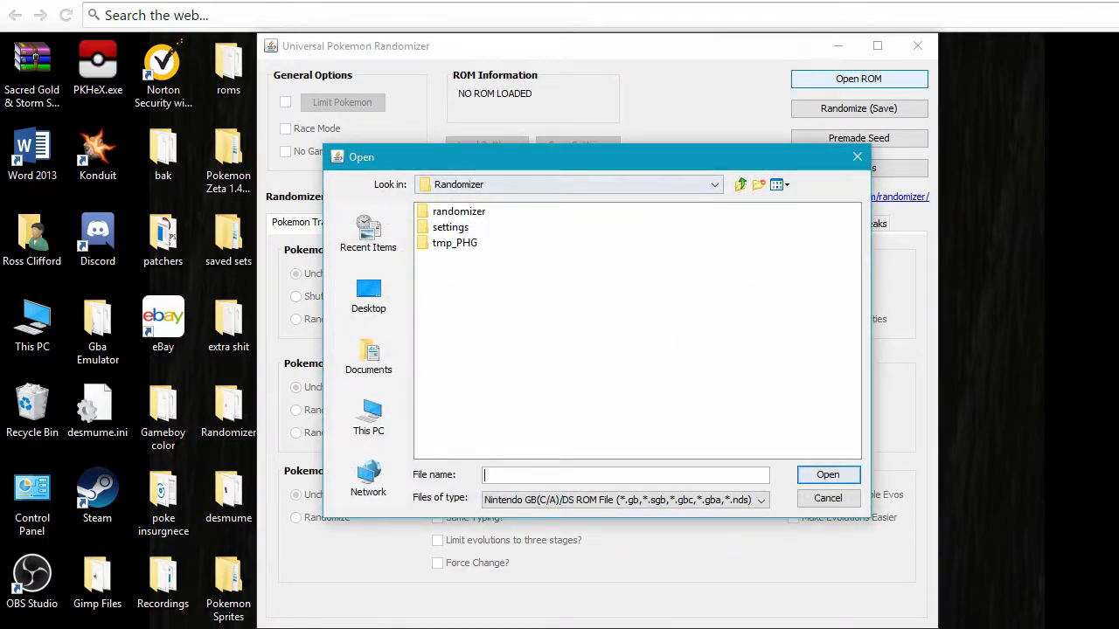
pyautogui.click(368, 295)
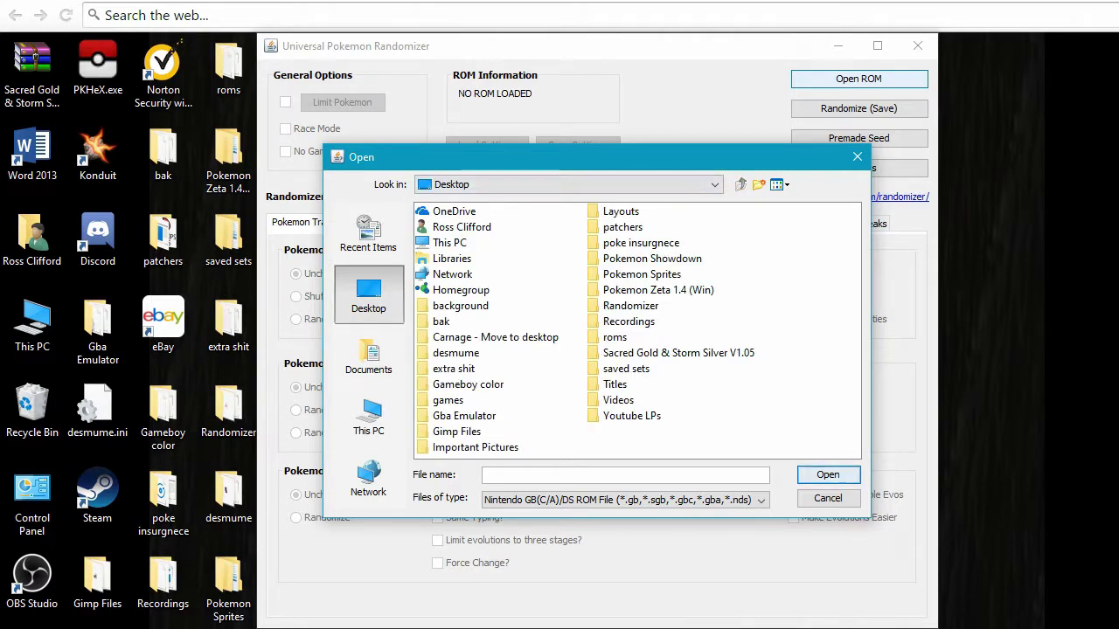
pyautogui.click(468, 384)
pyautogui.doubleClick(468, 384)
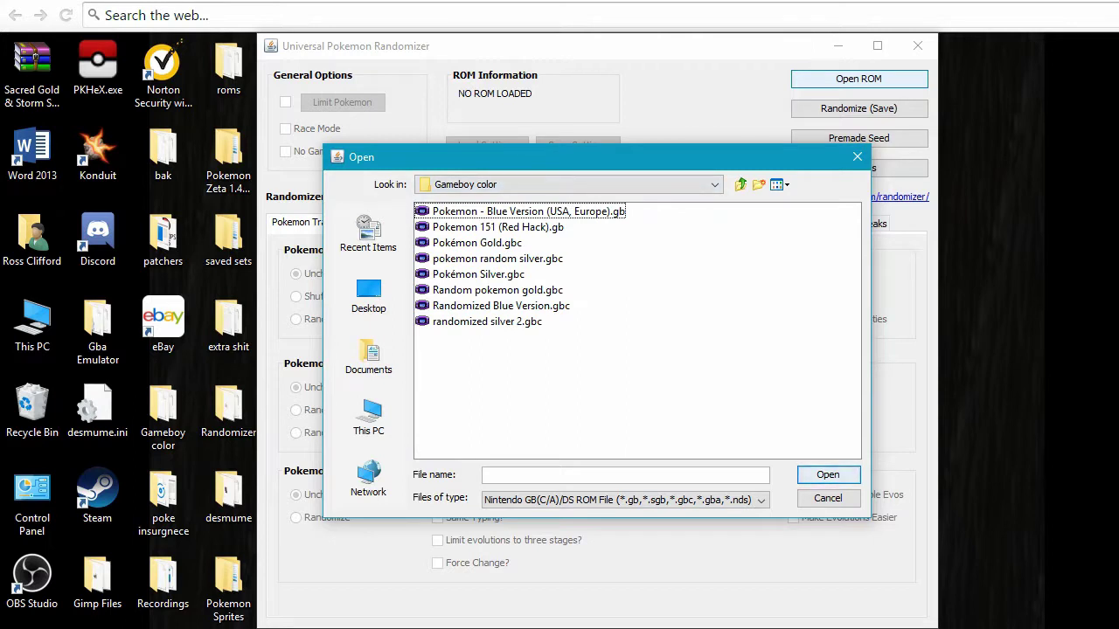
pyautogui.click(478, 274)
pyautogui.press('Return')
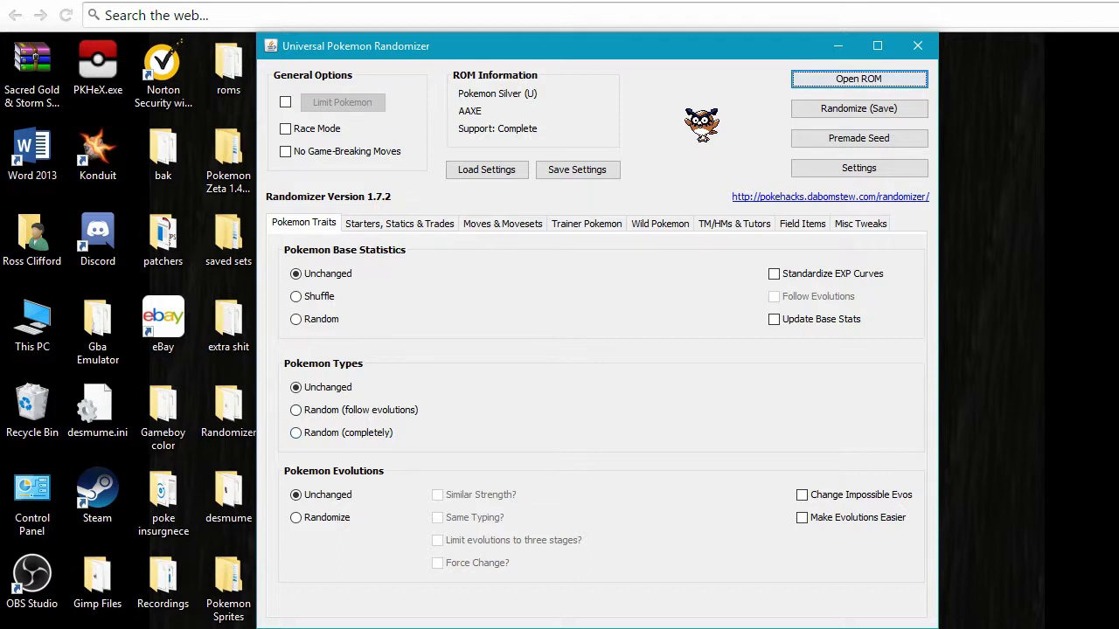
# - Set starters to Random (completely) with randomized held items and bad items banned, and static Pokemon to Random (Completely)
pyautogui.click(399, 224)
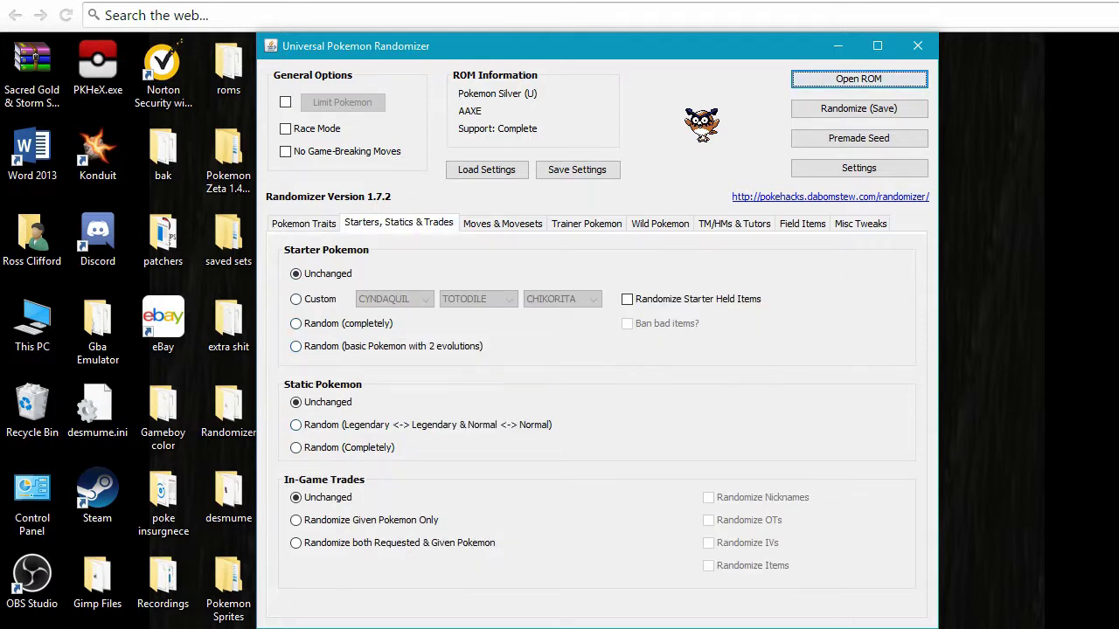
pyautogui.click(296, 323)
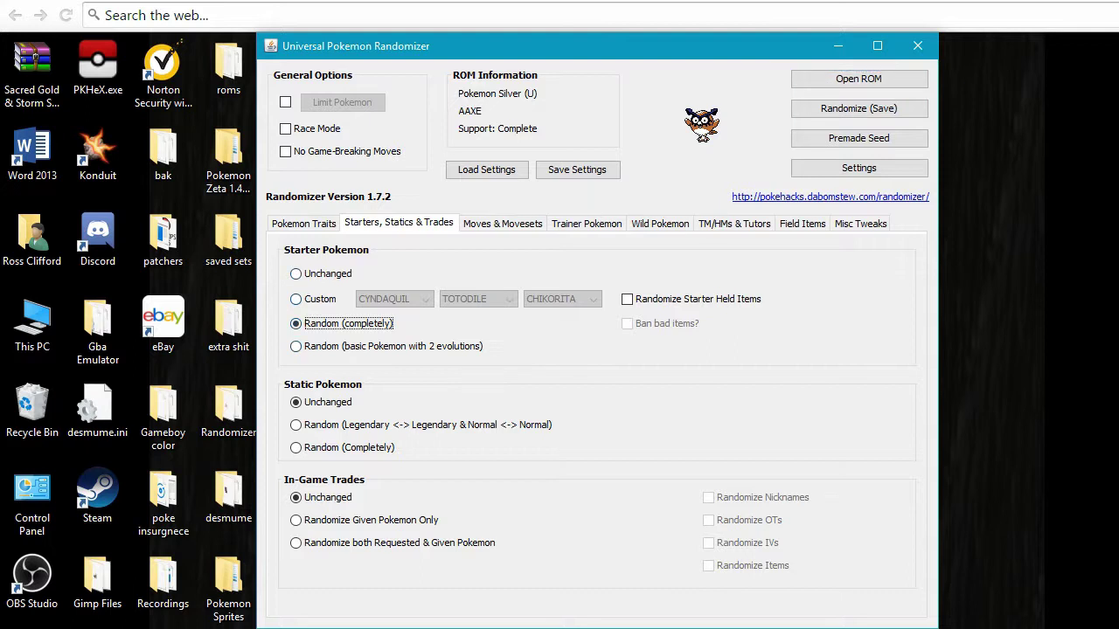
pyautogui.click(626, 299)
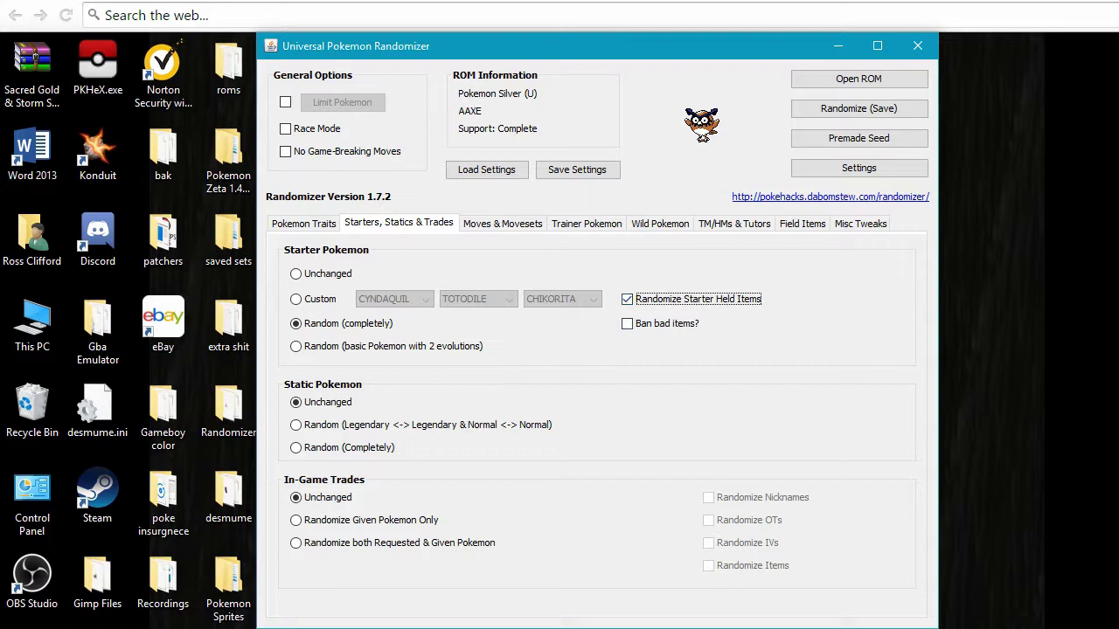
pyautogui.click(627, 324)
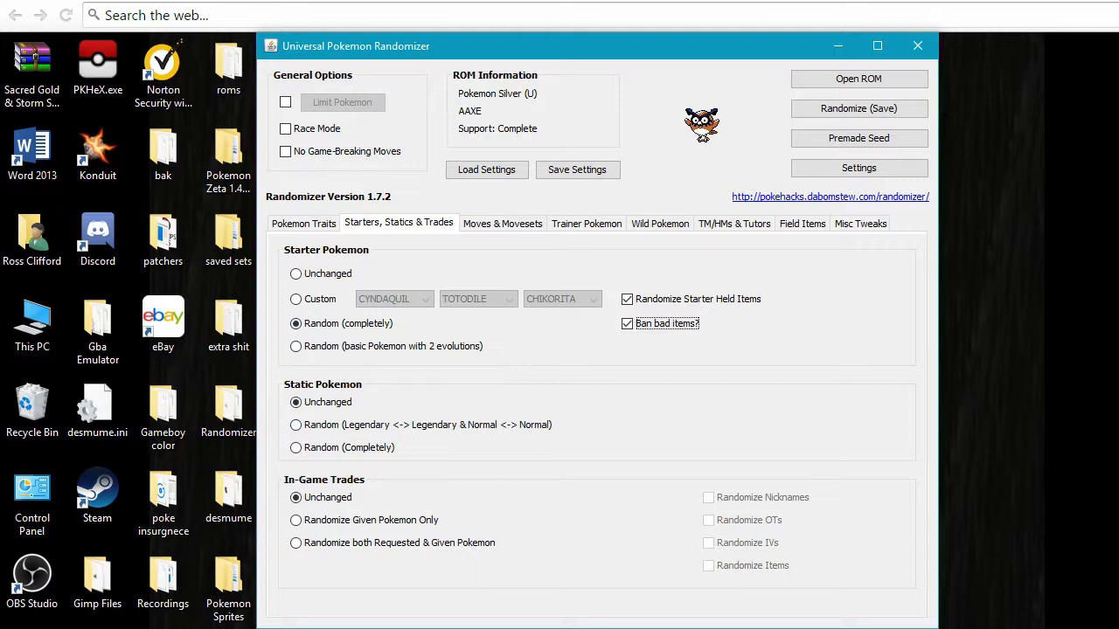
pyautogui.moveTo(297, 426)
pyautogui.click(295, 447)
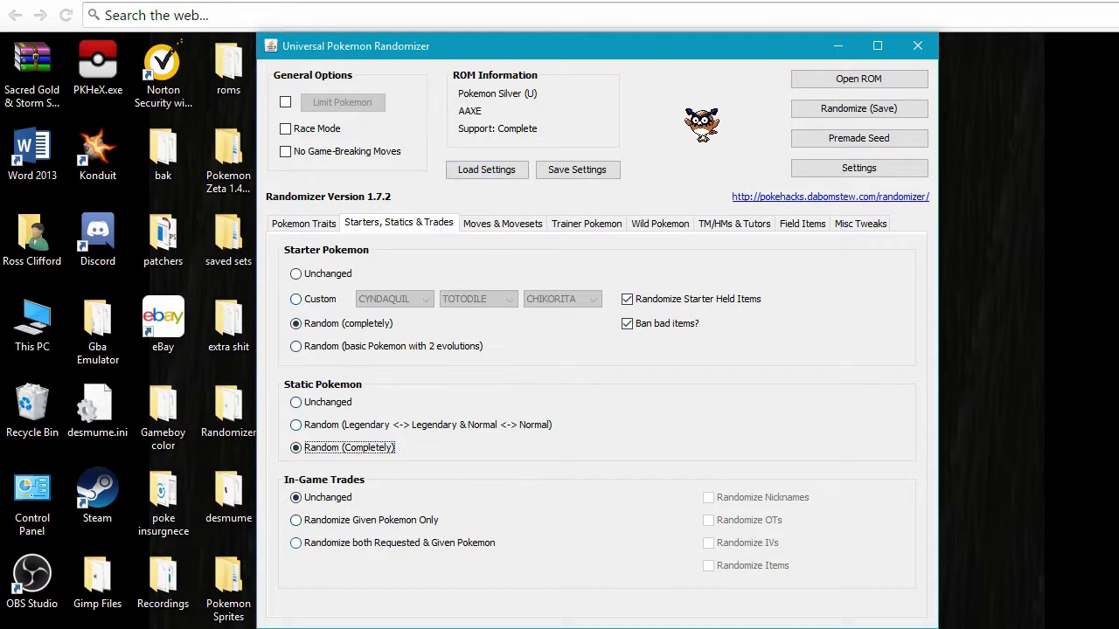
# - Randomize both requested and given Pokemon for in-game trades, including nicknames, OTs, IVs and items
pyautogui.click(296, 543)
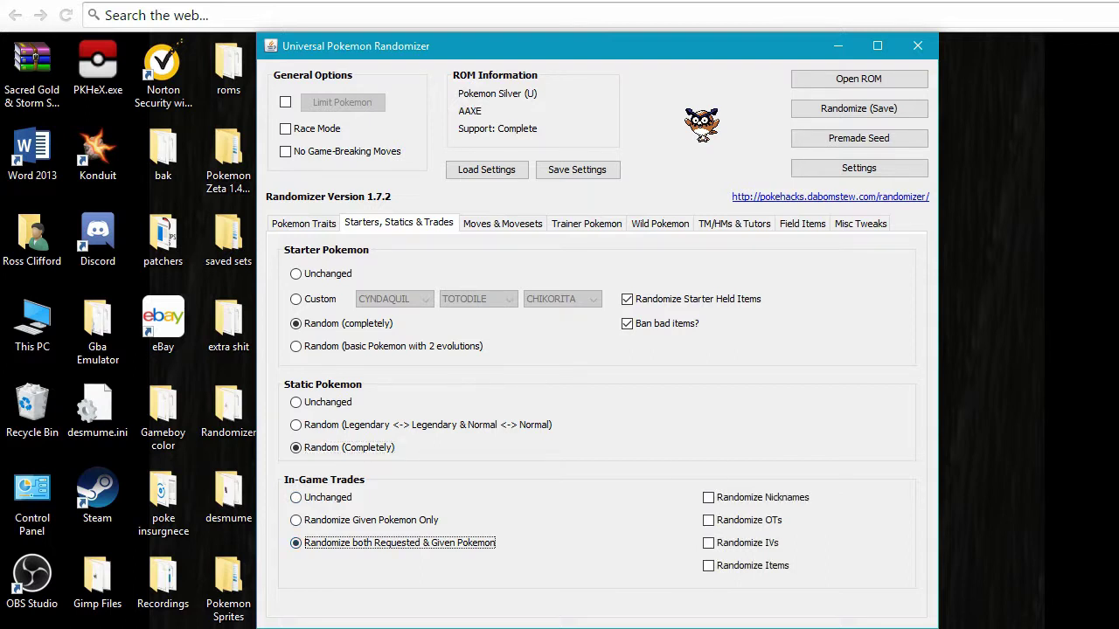
pyautogui.click(708, 497)
pyautogui.click(708, 520)
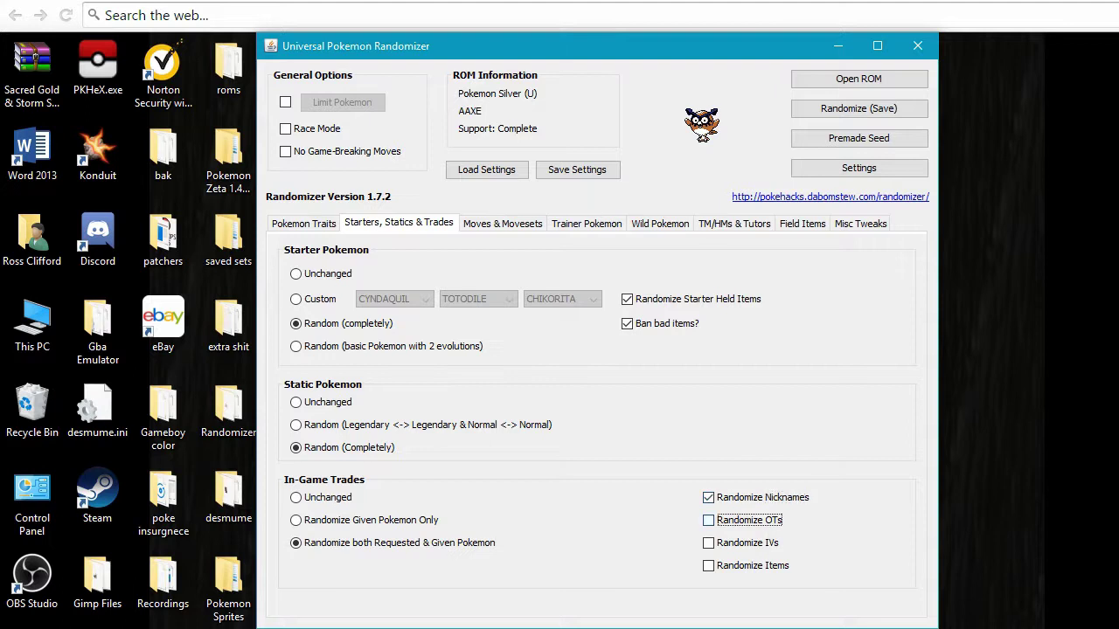
pyautogui.click(708, 543)
pyautogui.click(708, 565)
# - Set trainer Pokemon to Random with the rival carrying the starter through the game, leaving legendaries allowed
pyautogui.click(503, 223)
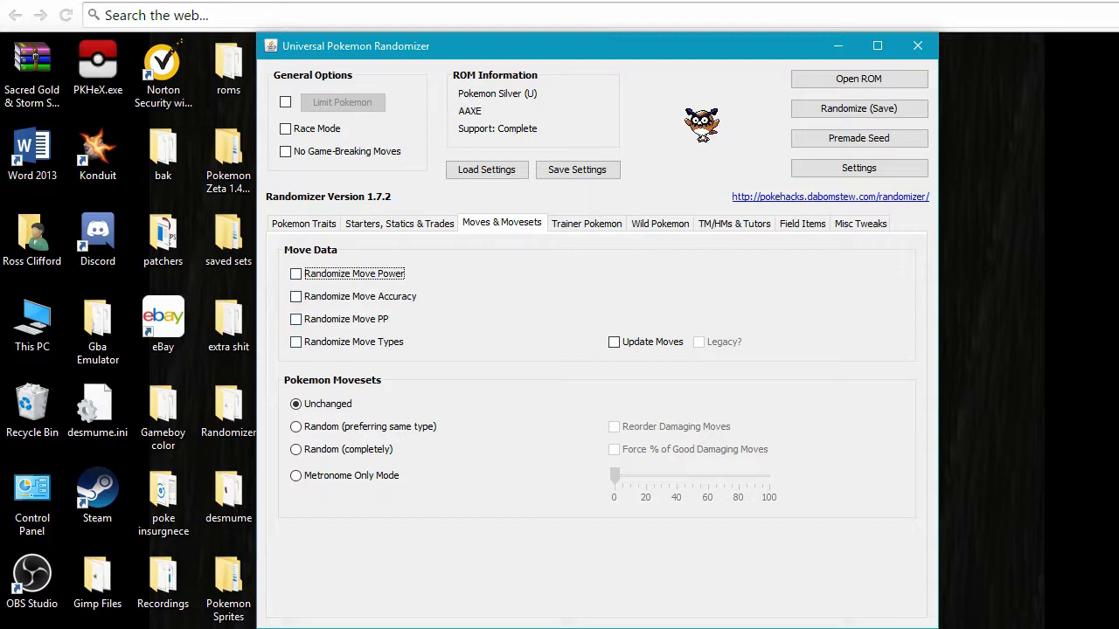
pyautogui.click(586, 224)
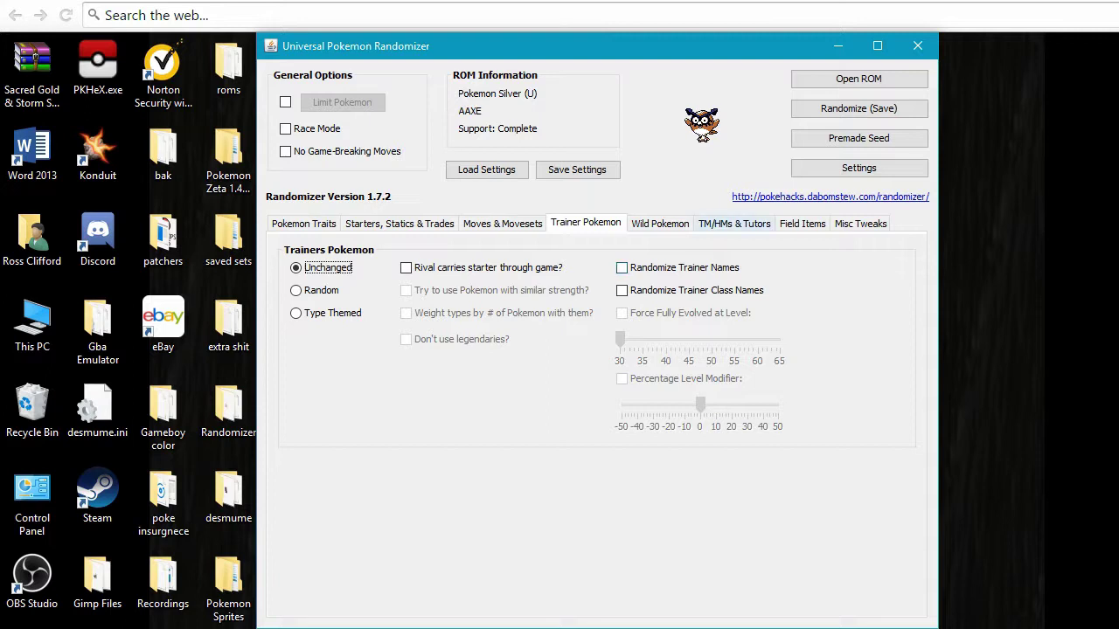
pyautogui.click(296, 313)
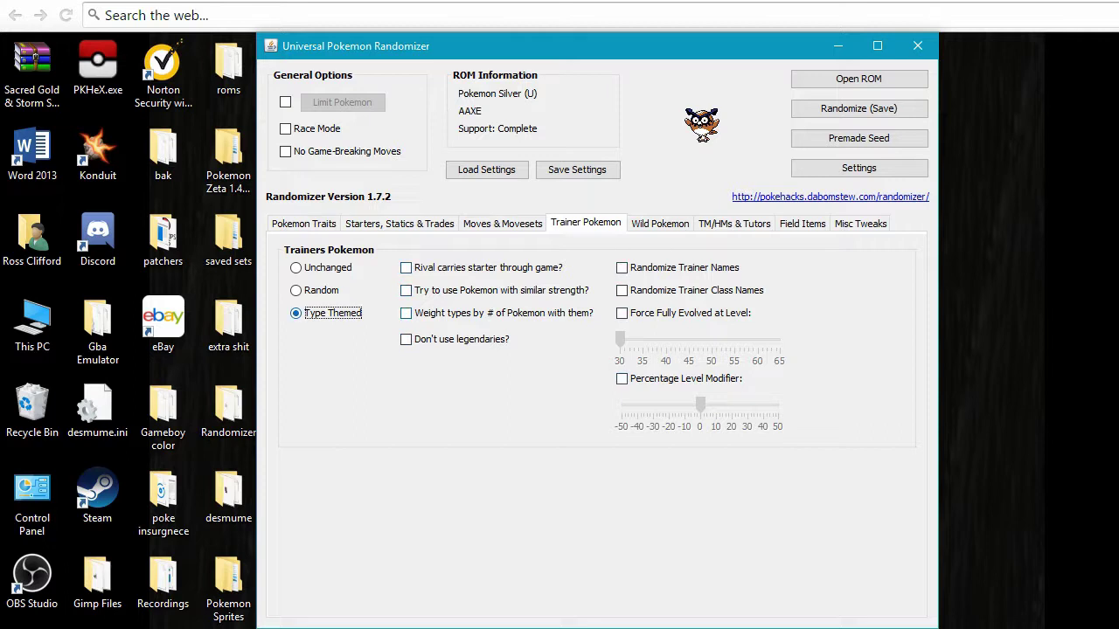
pyautogui.click(296, 290)
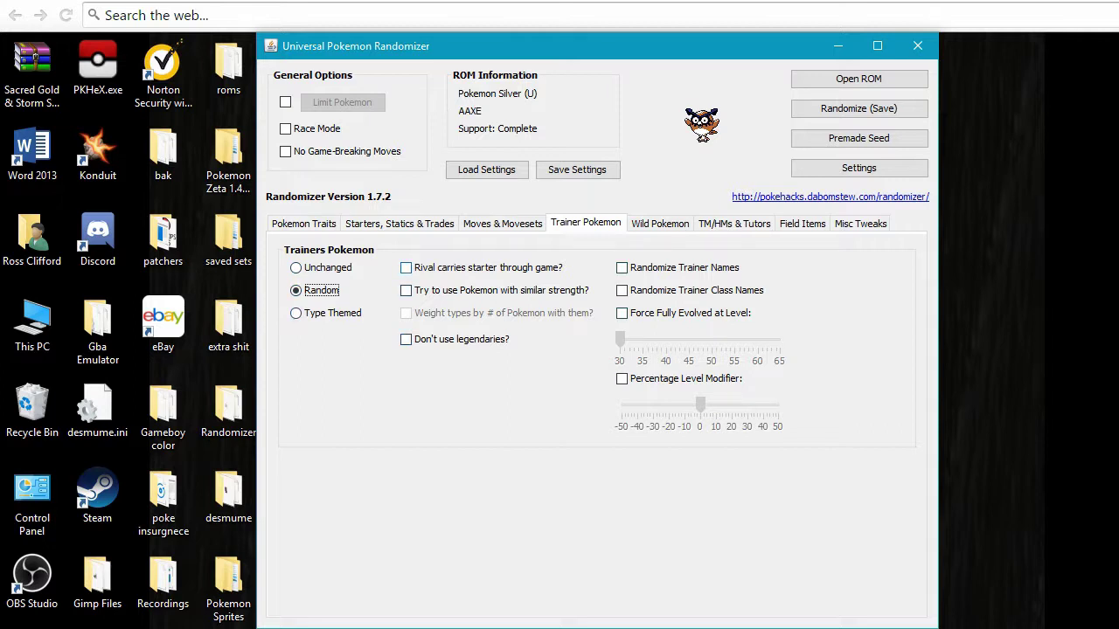
pyautogui.click(405, 268)
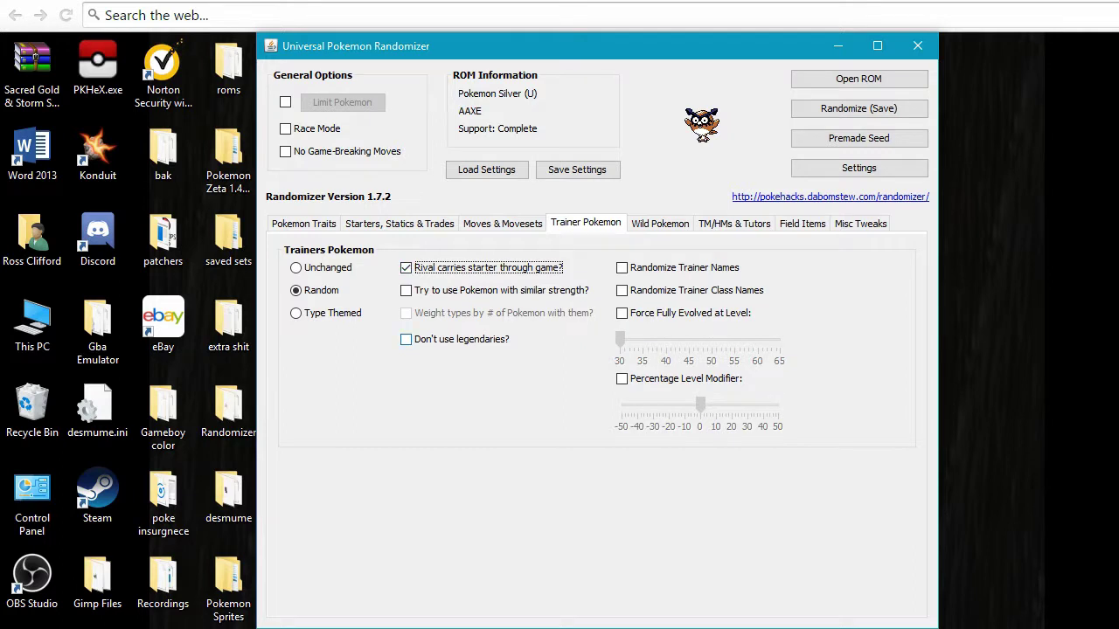
pyautogui.click(405, 340)
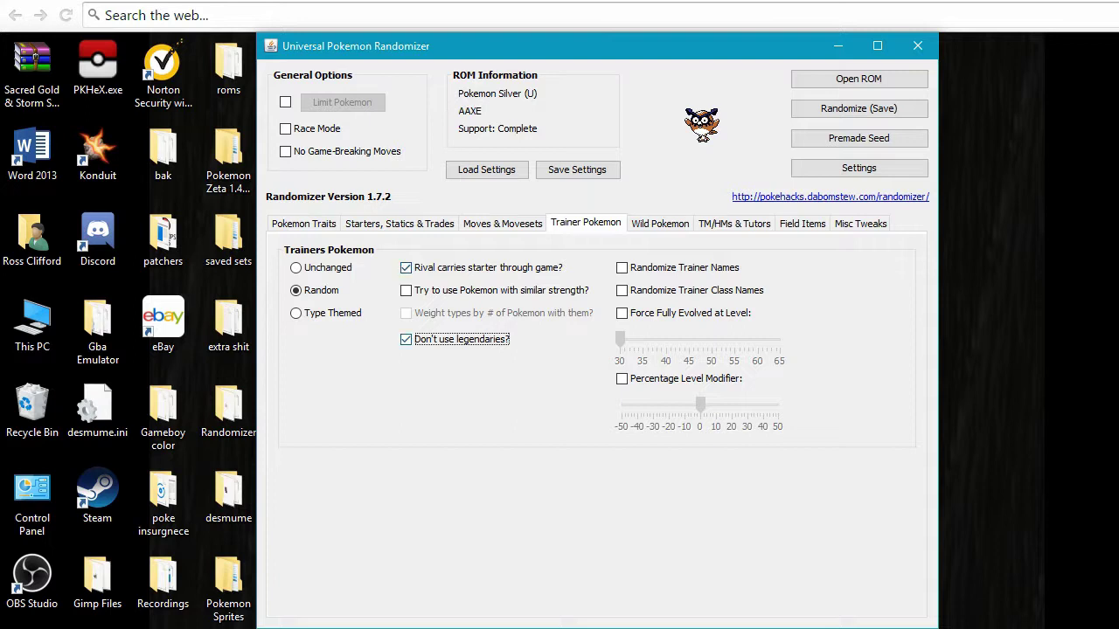
pyautogui.press('space')
# - Randomize trainer names and trainer class names, and force trainer Pokemon to be fully evolved at level 35
pyautogui.click(621, 267)
pyautogui.click(621, 290)
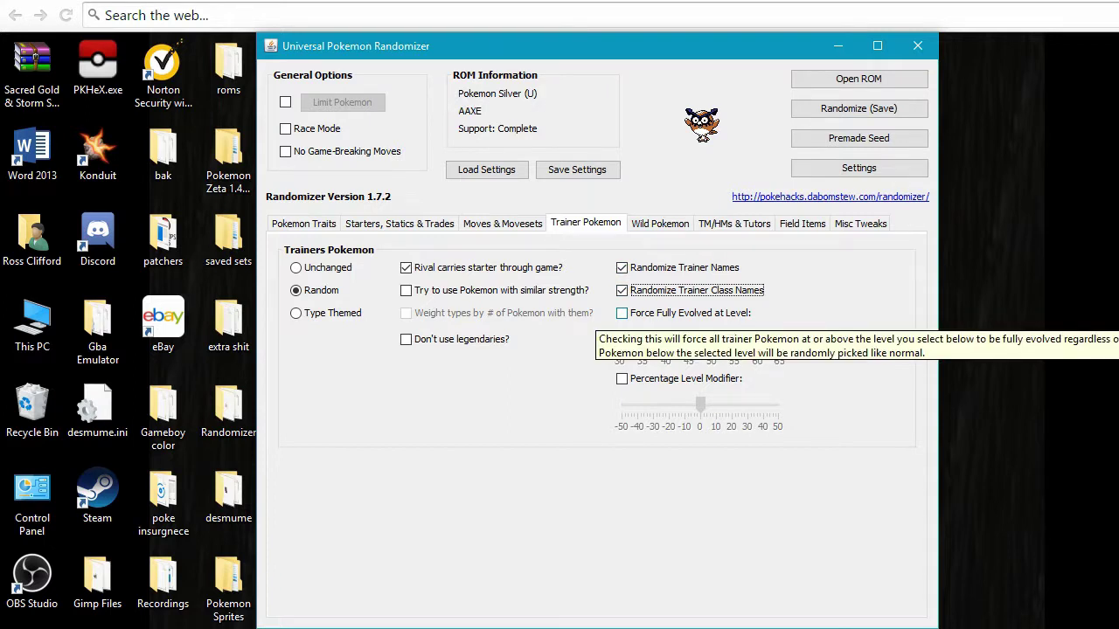
pyautogui.click(622, 313)
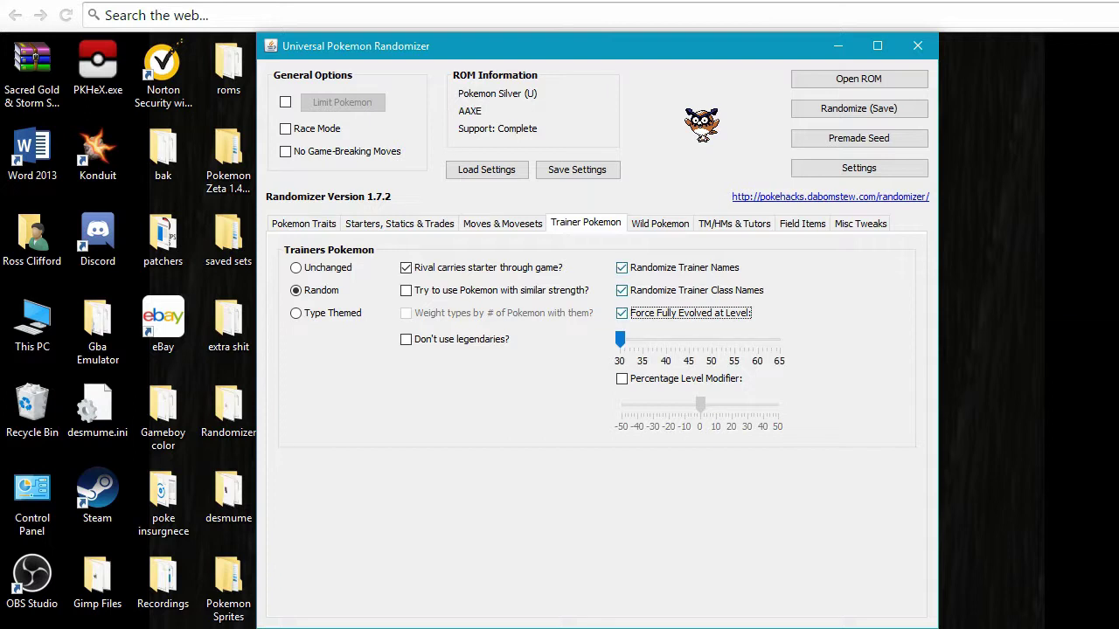
pyautogui.moveTo(620, 339); pyautogui.dragTo(642, 339)
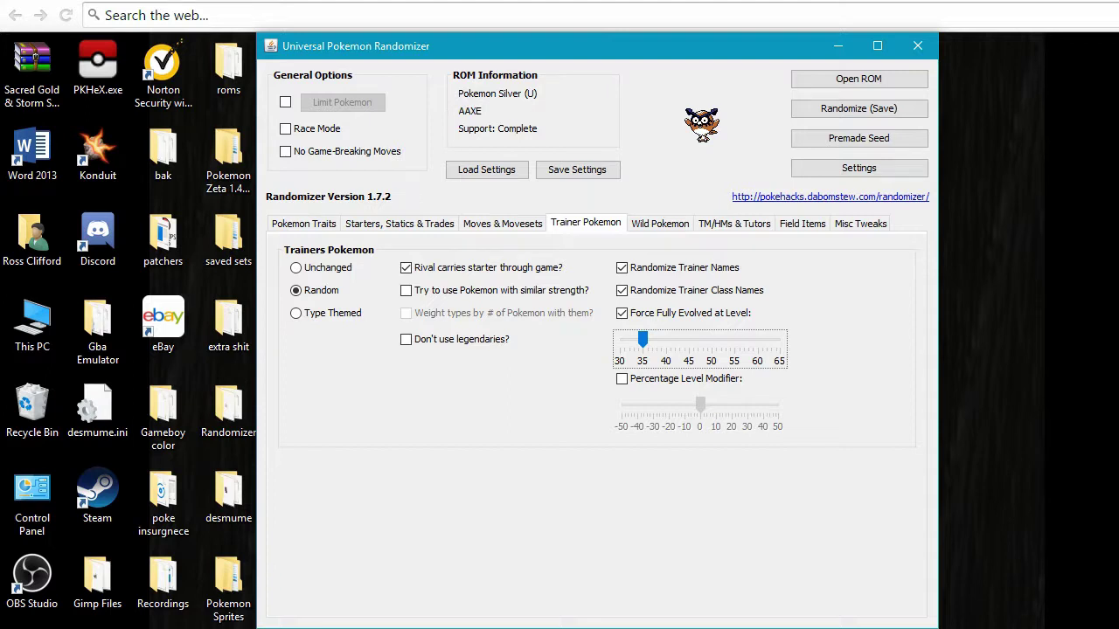
# - Enable the percentage level modifier for trainer Pokemon and adjust it to about 30
pyautogui.click(621, 378)
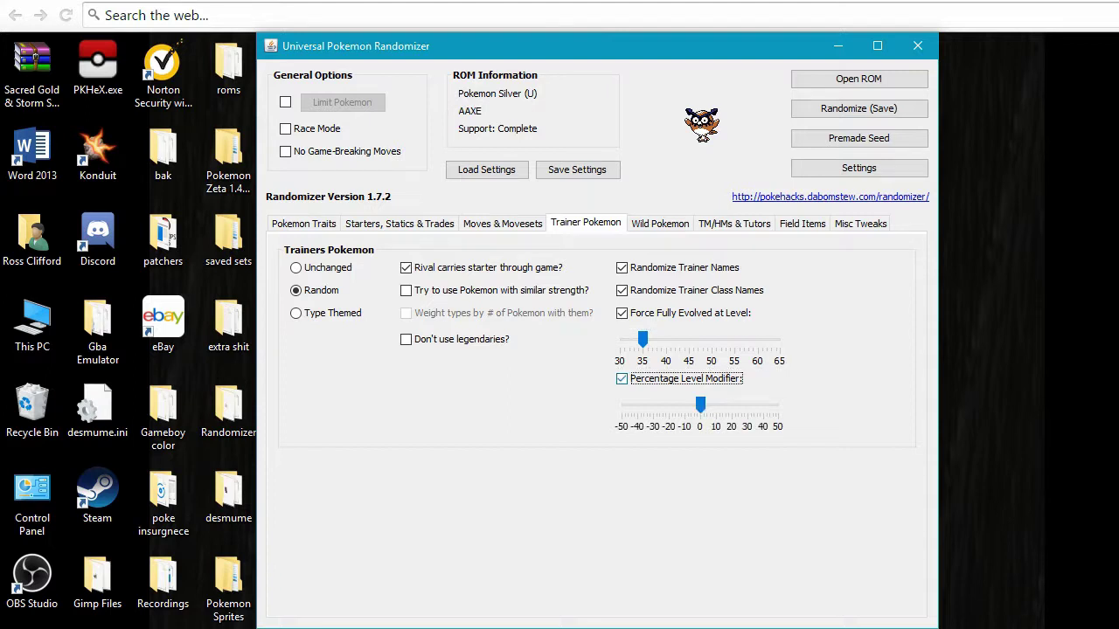
pyautogui.moveTo(700, 405); pyautogui.dragTo(715, 405)
pyautogui.press('Right')
pyautogui.press('Right')
pyautogui.press('Right')
pyautogui.press('Right')
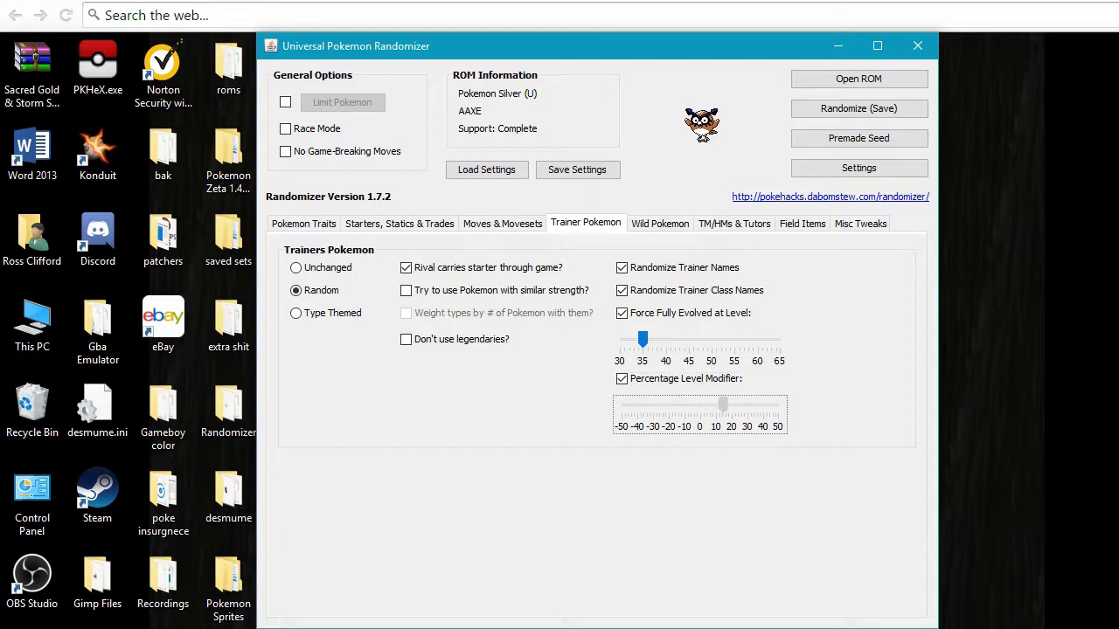
pyautogui.press('Right')
pyautogui.press('Right')
pyautogui.press('Right')
pyautogui.press('Right')
pyautogui.press('Right')
pyautogui.press('Right')
pyautogui.press('Right')
pyautogui.press('Right')
pyautogui.press('Right')
pyautogui.press('Right')
pyautogui.press('Right')
pyautogui.press('Right')
pyautogui.press('Right')
pyautogui.press('Right')
pyautogui.press('Right')
pyautogui.press('Right')
pyautogui.press('Right')
pyautogui.press('Right')
pyautogui.press('Right')
pyautogui.press('Right')
pyautogui.press('Left')
pyautogui.press('Left')
pyautogui.press('Left')
pyautogui.press('Left')
pyautogui.press('Left')
pyautogui.press('Left')
pyautogui.press('Left')
pyautogui.press('Left')
pyautogui.press('Left')
pyautogui.press('Left')
pyautogui.press('Left')
pyautogui.press('Left')
pyautogui.press('Left')
pyautogui.press('Left')
pyautogui.press('Left')
pyautogui.press('Left')
pyautogui.press('Left')
pyautogui.press('Left')
pyautogui.press('Left')
pyautogui.press('Left')
pyautogui.press('Right')
pyautogui.press('Right')
pyautogui.press('Right')
pyautogui.press('Right')
pyautogui.press('Right')
pyautogui.press('Right')
pyautogui.press('Right')
pyautogui.press('Right')
pyautogui.press('Right')
pyautogui.press('Right')
pyautogui.press('Right')
pyautogui.press('Right')
pyautogui.press('Right')
pyautogui.press('Right')
pyautogui.press('Right')
pyautogui.press('Right')
pyautogui.press('Right')
pyautogui.press('Right')
pyautogui.press('Right')
pyautogui.press('Right')
pyautogui.press('Left')
pyautogui.press('Left')
pyautogui.press('Left')
pyautogui.press('Left')
pyautogui.press('Left')
pyautogui.press('Left')
pyautogui.press('Left')
pyautogui.press('Left')
pyautogui.press('Left')
pyautogui.press('Left')
pyautogui.press('Left')
pyautogui.press('Left')
pyautogui.press('Left')
pyautogui.press('Left')
pyautogui.press('Left')
pyautogui.press('Left')
pyautogui.press('Left')
pyautogui.press('Left')
pyautogui.press('Left')
pyautogui.press('Left')
pyautogui.press('Left')
pyautogui.press('Left')
pyautogui.press('Left')
pyautogui.press('Left')
pyautogui.press('Left')
pyautogui.press('Left')
pyautogui.press('Left')
pyautogui.press('Left')
pyautogui.press('Left')
pyautogui.press('Left')
pyautogui.press('Left')
pyautogui.press('Left')
pyautogui.press('Left')
pyautogui.press('Left')
pyautogui.press('Left')
pyautogui.press('Left')
pyautogui.moveTo(672, 405); pyautogui.dragTo(747, 404)
# - Set wild Pokemon to Random, with their held items randomized and bad items banned
pyautogui.click(660, 224)
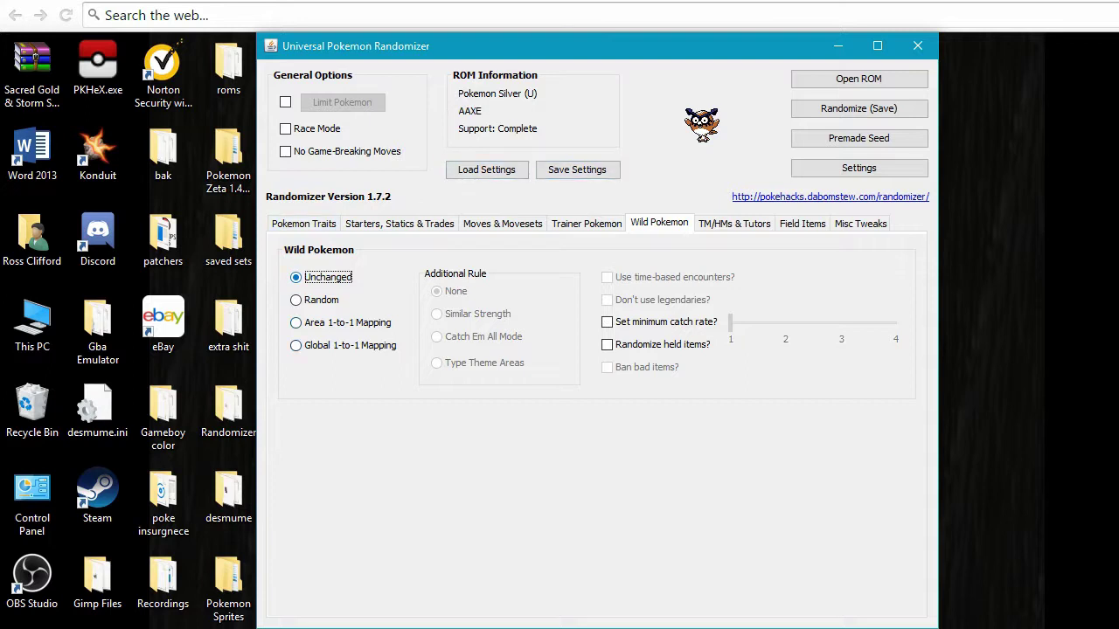
pyautogui.click(296, 300)
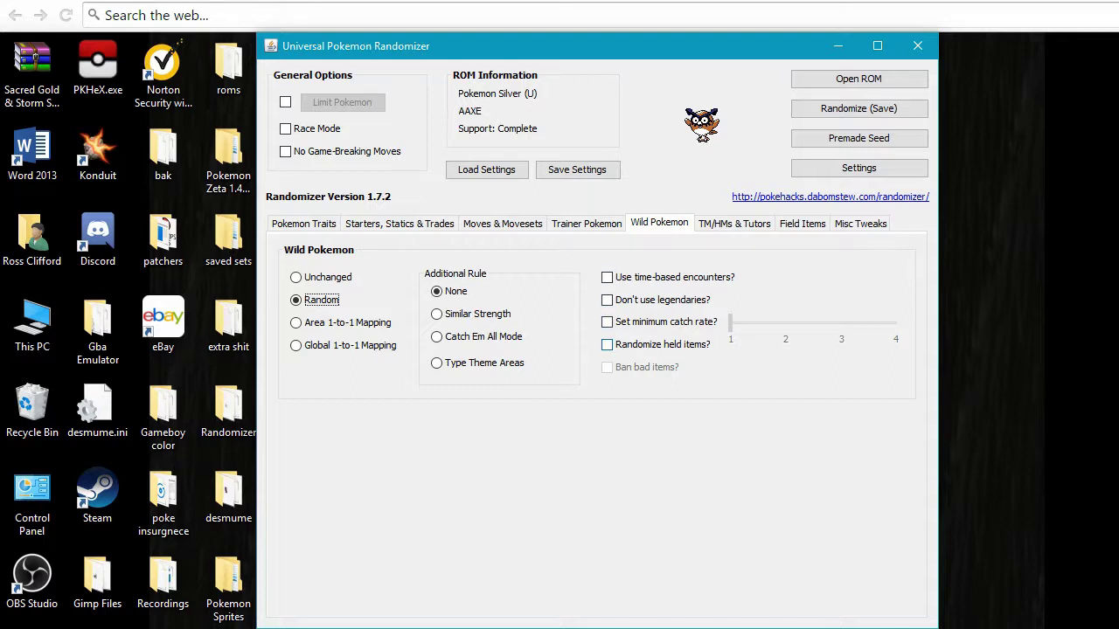
pyautogui.click(607, 344)
pyautogui.click(606, 367)
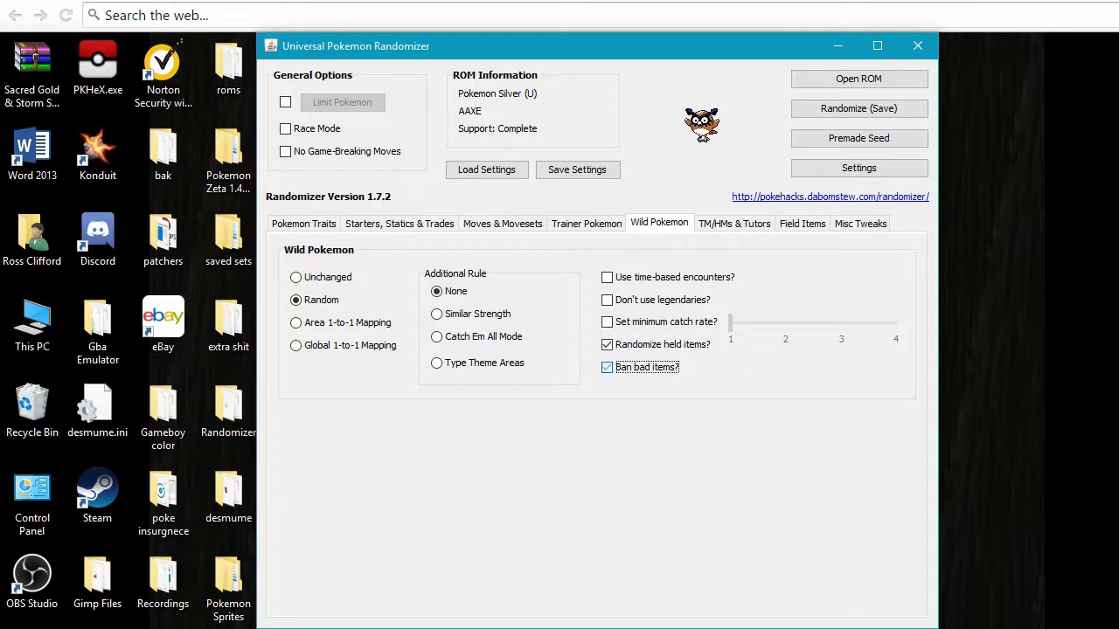
# - Set the TM moves to Random while keeping the field move TMs
pyautogui.click(733, 223)
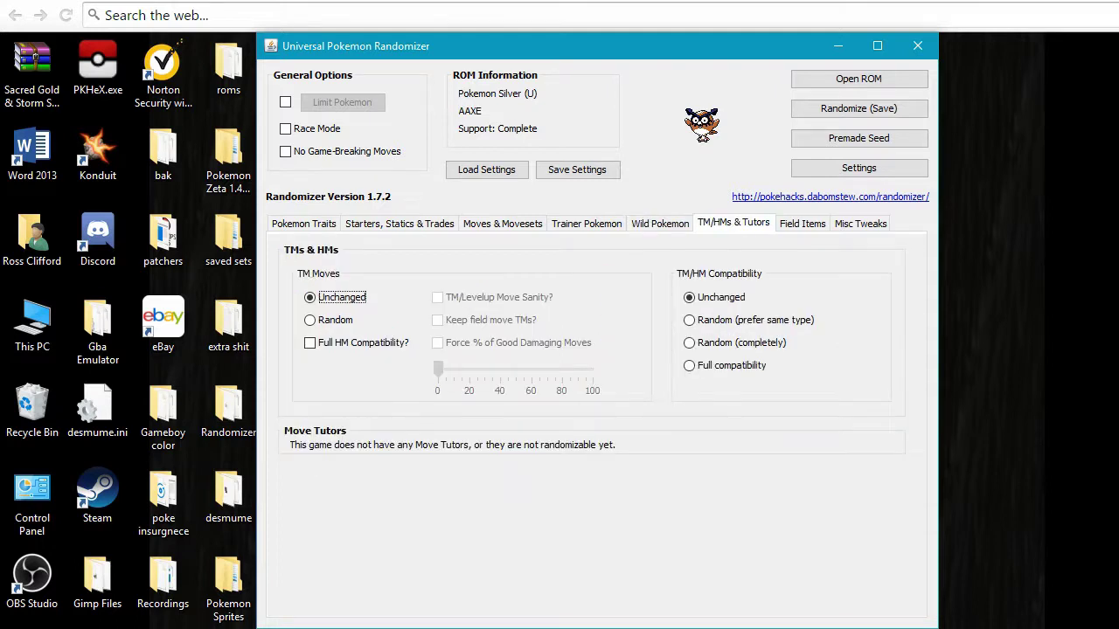
pyautogui.click(311, 320)
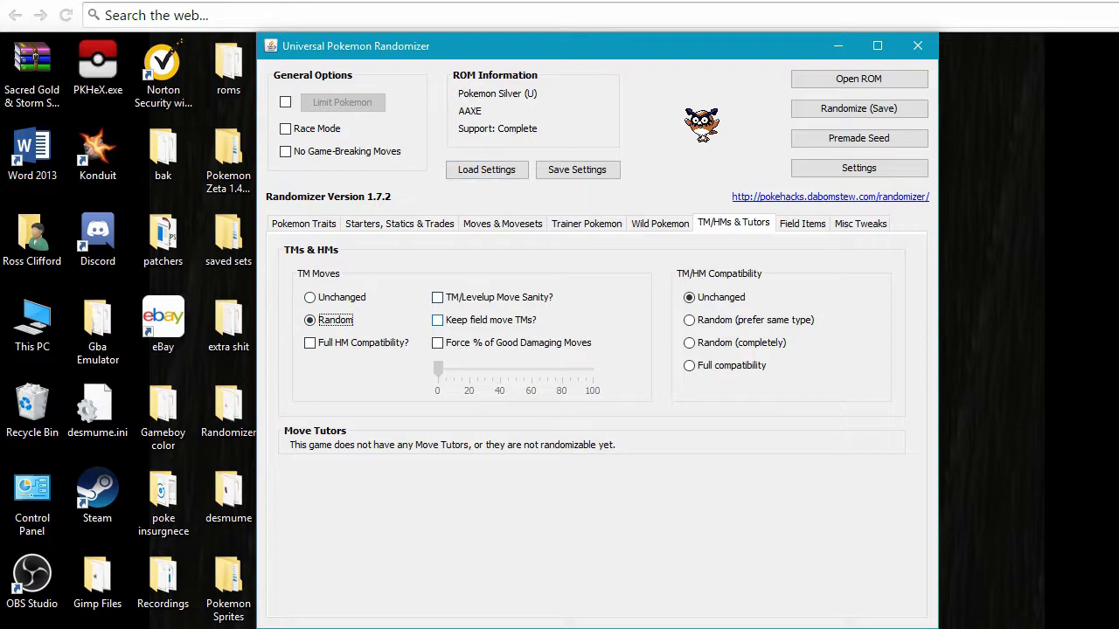
pyautogui.click(437, 320)
# - Set field items to Randomize and ban bad items
pyautogui.click(802, 224)
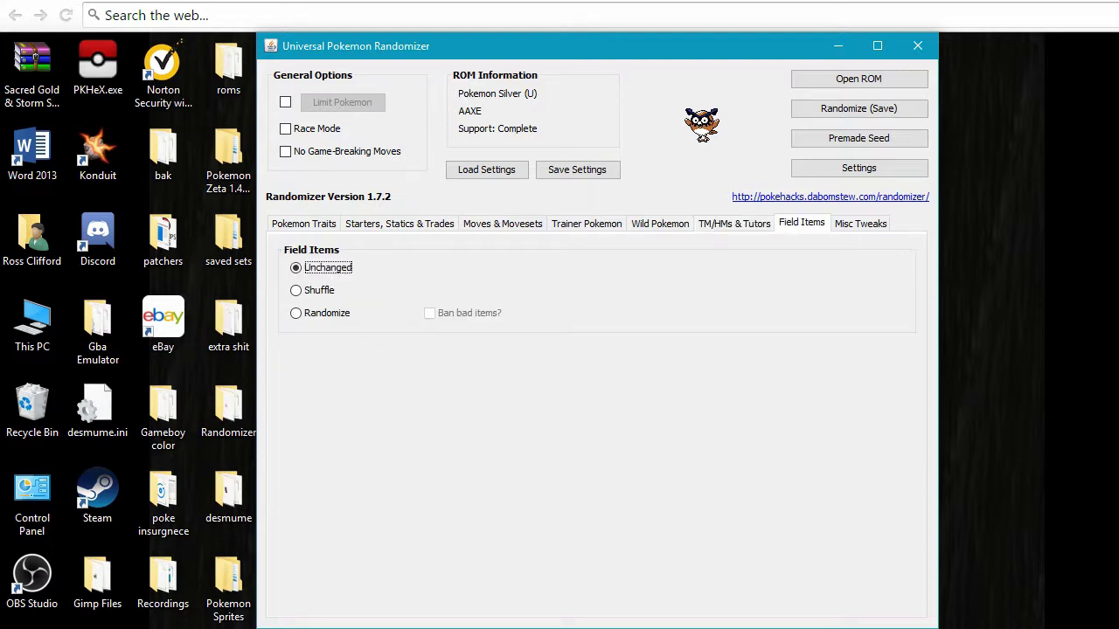
pyautogui.click(295, 313)
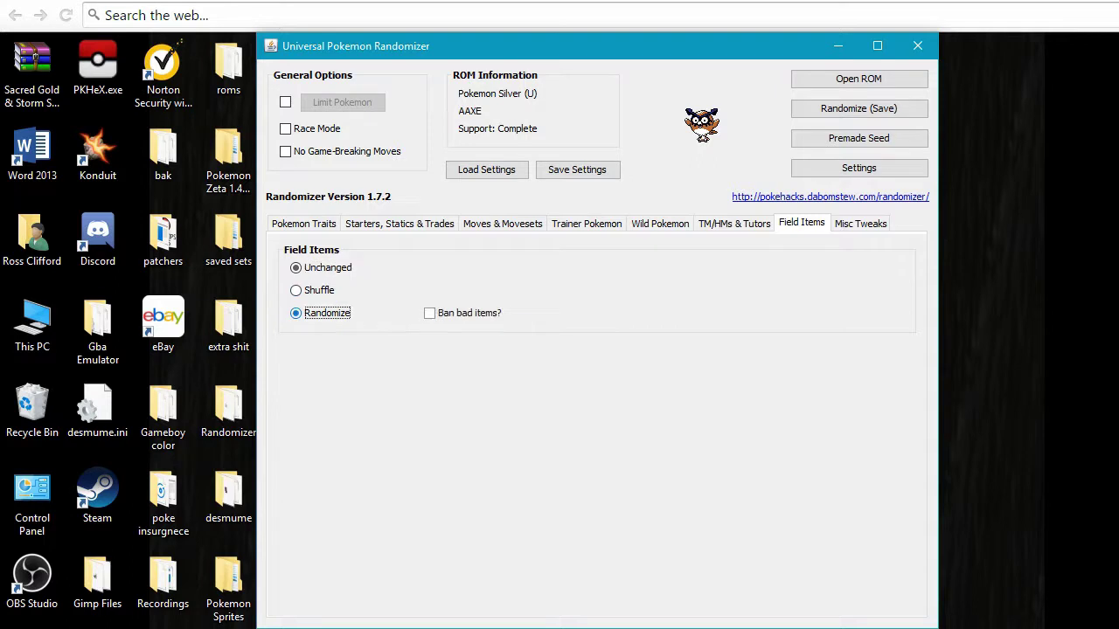
pyautogui.click(429, 313)
# - Randomize the ROM without misc tweaks, saving it to the Desktop as "Pokemon silver sample" without a log file
pyautogui.click(859, 223)
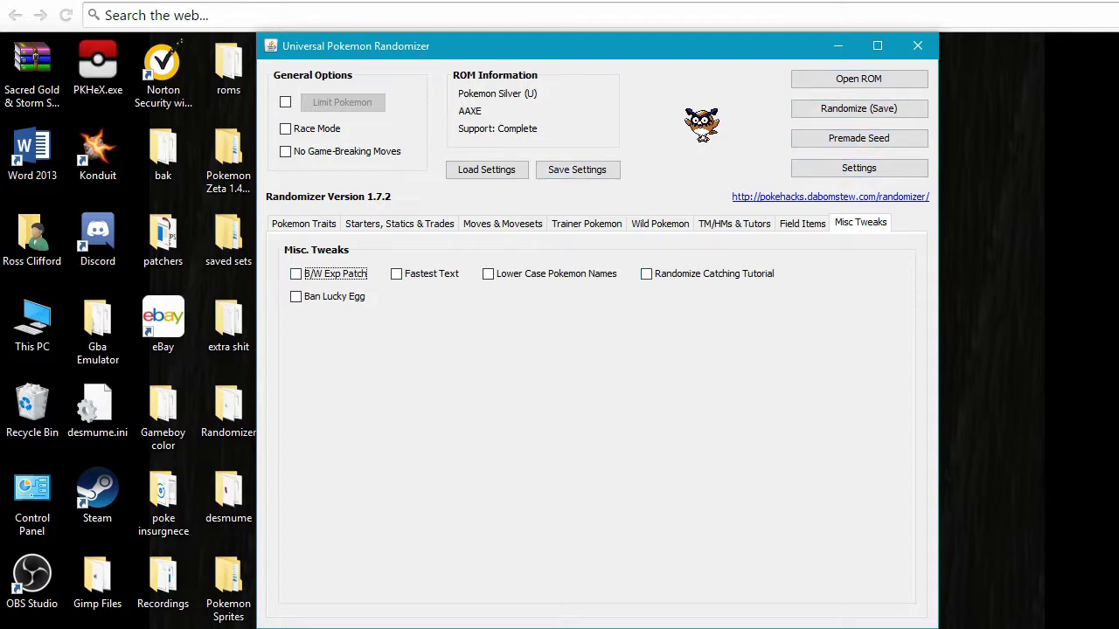
pyautogui.click(858, 108)
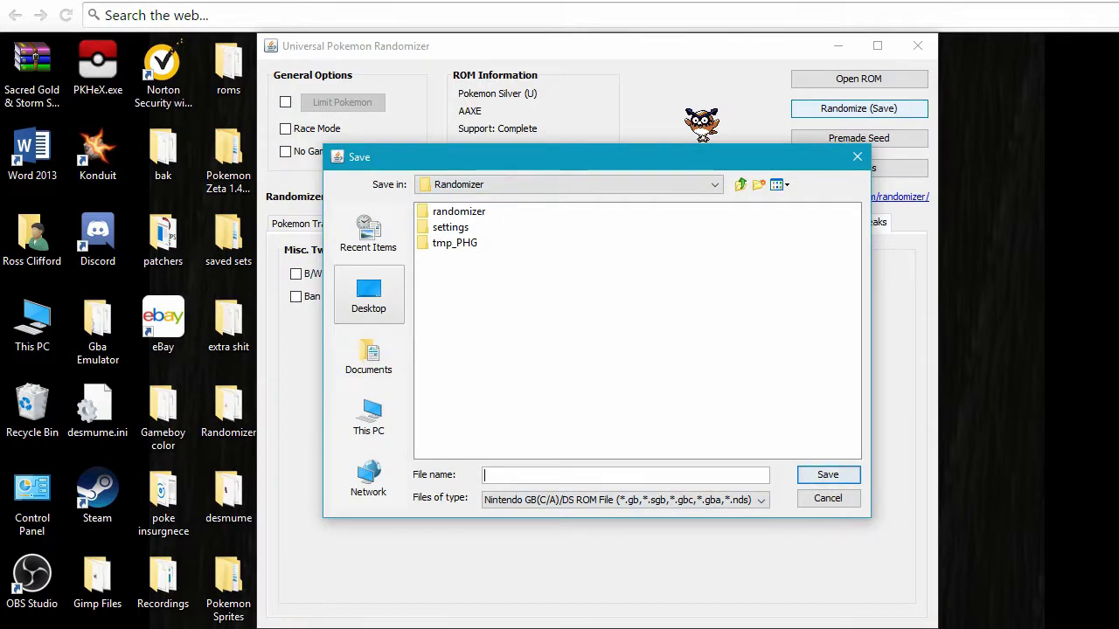
pyautogui.click(367, 297)
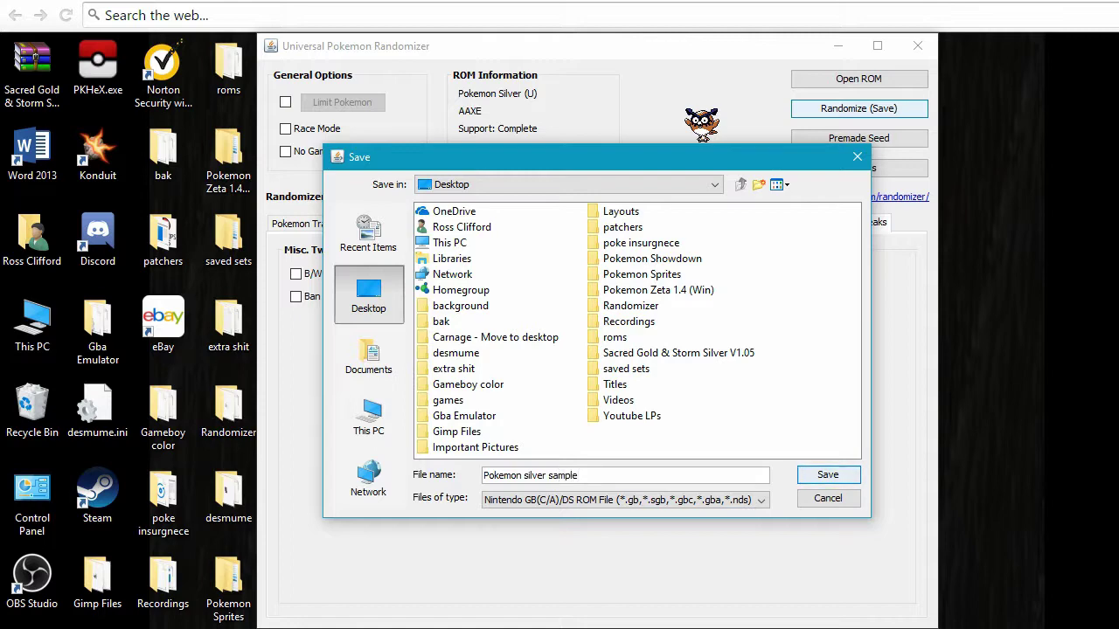
pyautogui.press('Return')
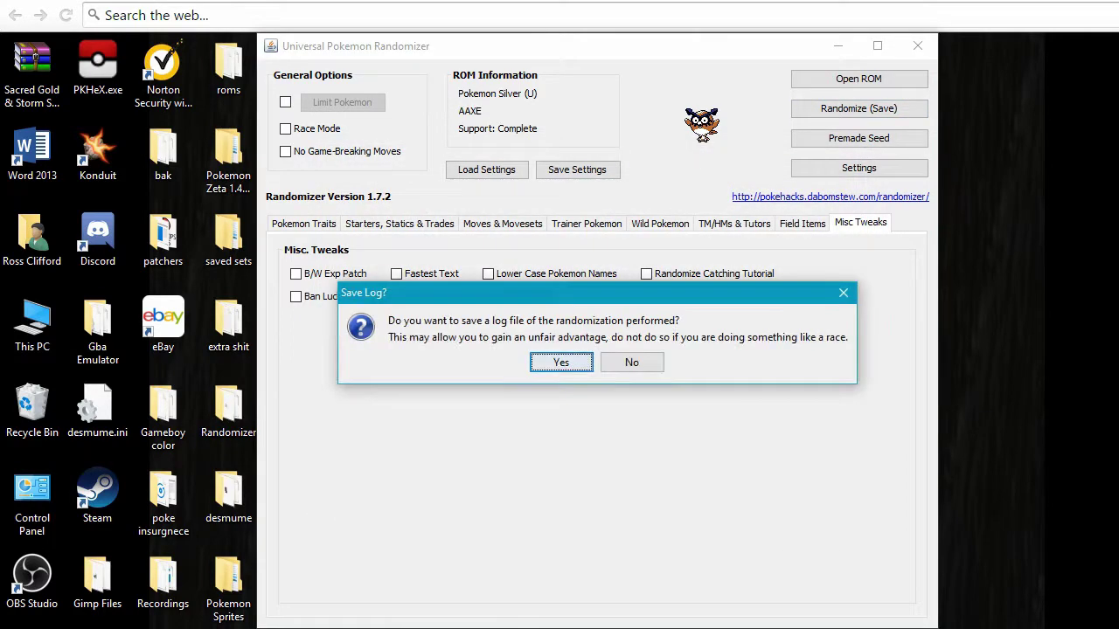
pyautogui.click(631, 362)
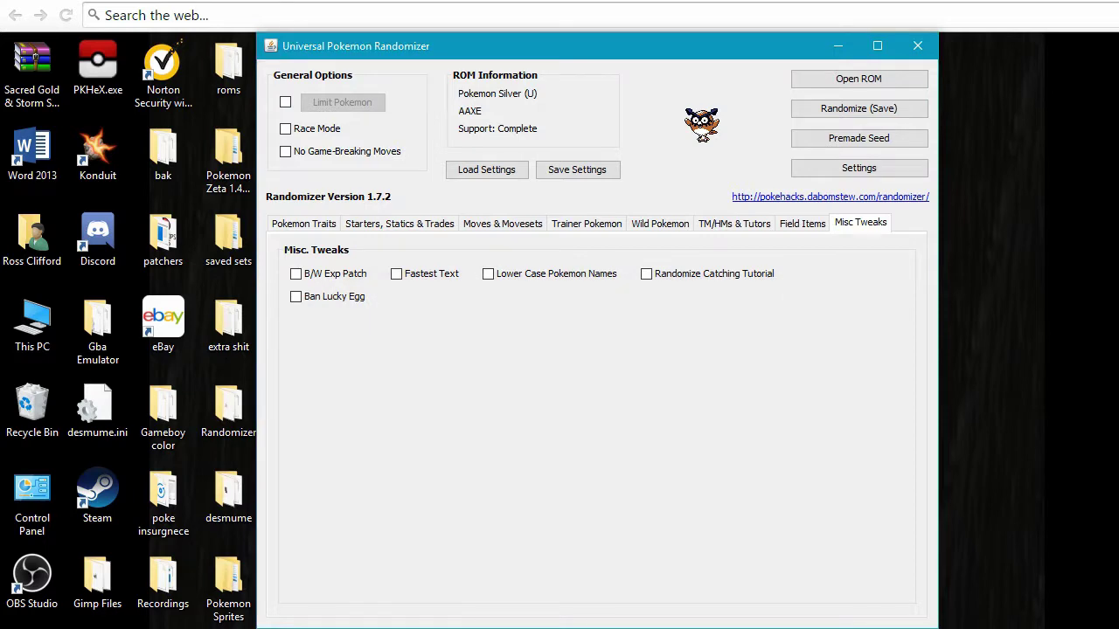
# - Minimize the randomizer, launch Pokemon silver sample.gbc from the desktop in VisualBoyAdvance, and enlarge the emulator window
pyautogui.click(775, 399)
pyautogui.click(837, 46)
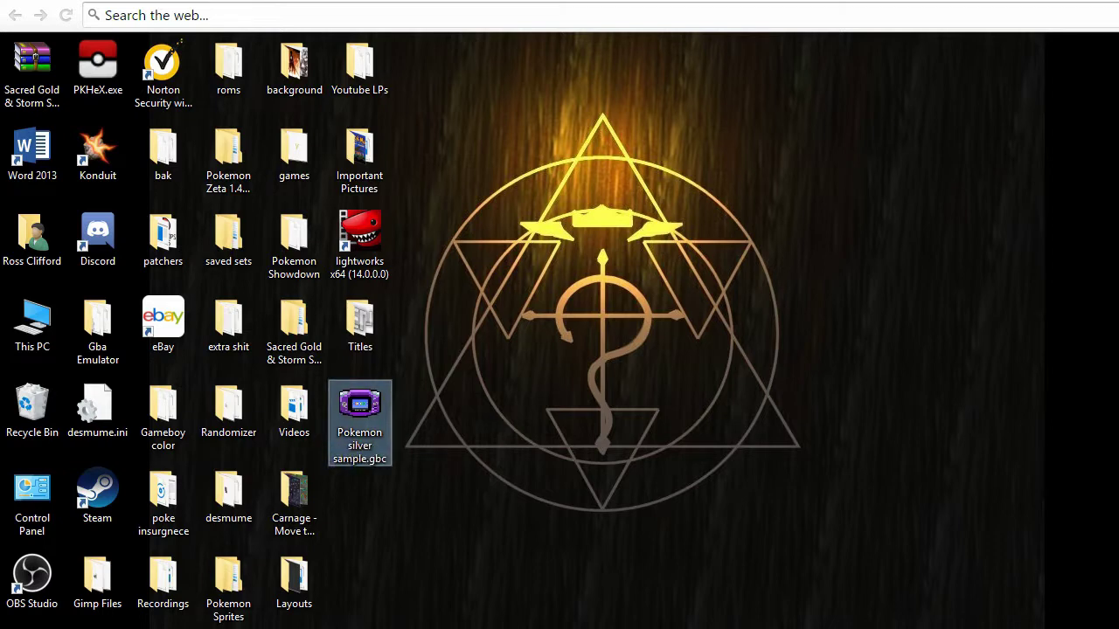
pyautogui.doubleClick(359, 423)
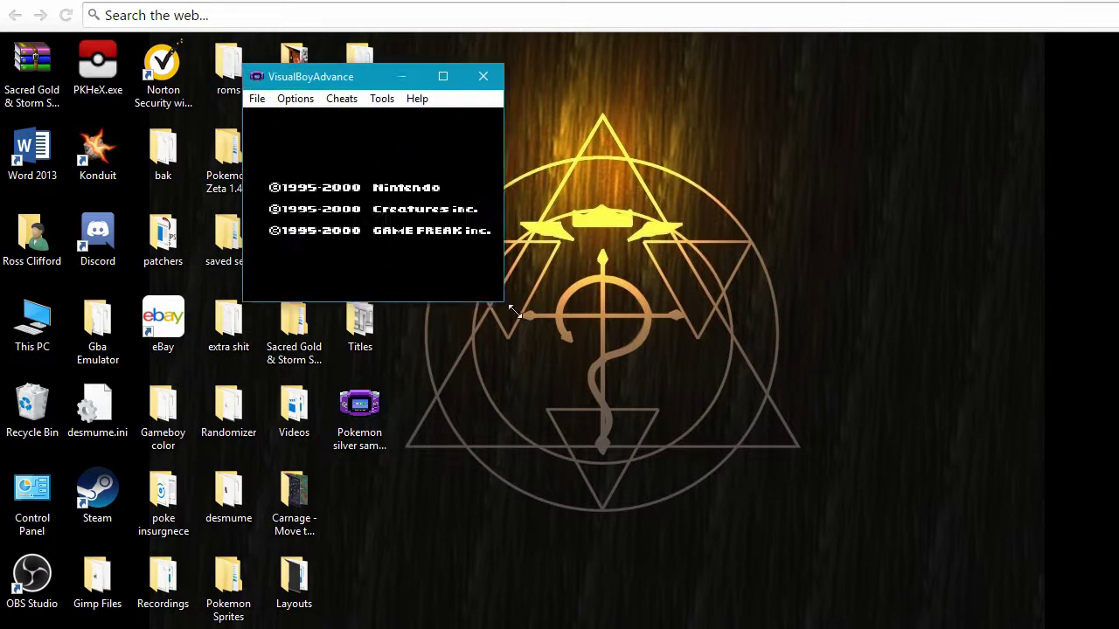
pyautogui.moveTo(514, 311); pyautogui.dragTo(846, 499)
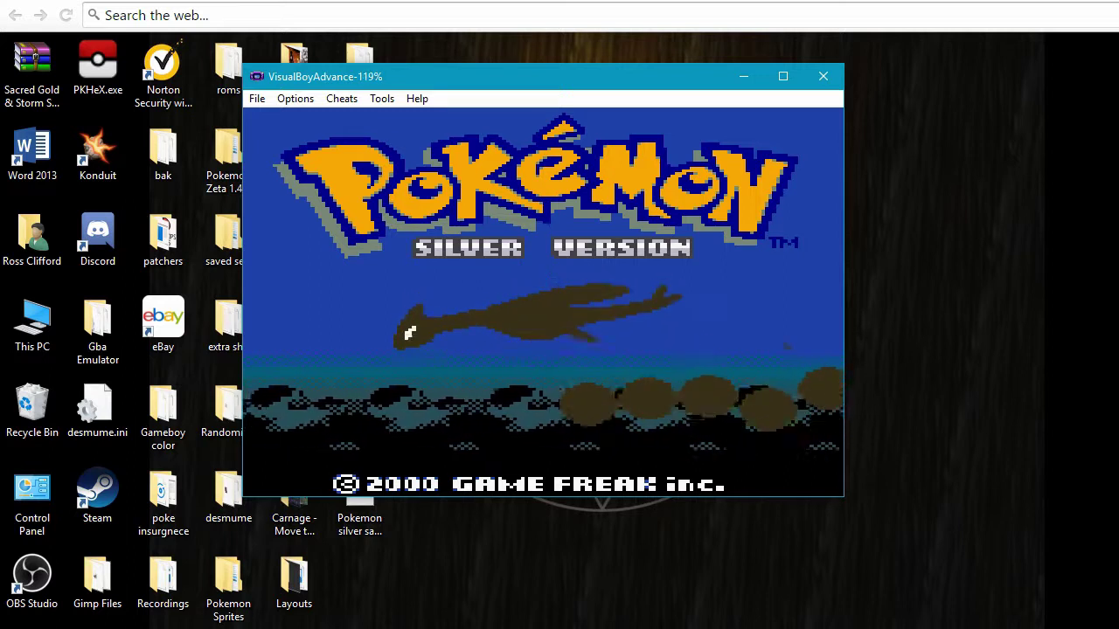
# - Start a new game with the emulator sped up and advance through the wake-up dialogue, accepting the default clock time
pyautogui.press('Return')
pyautogui.press('z')
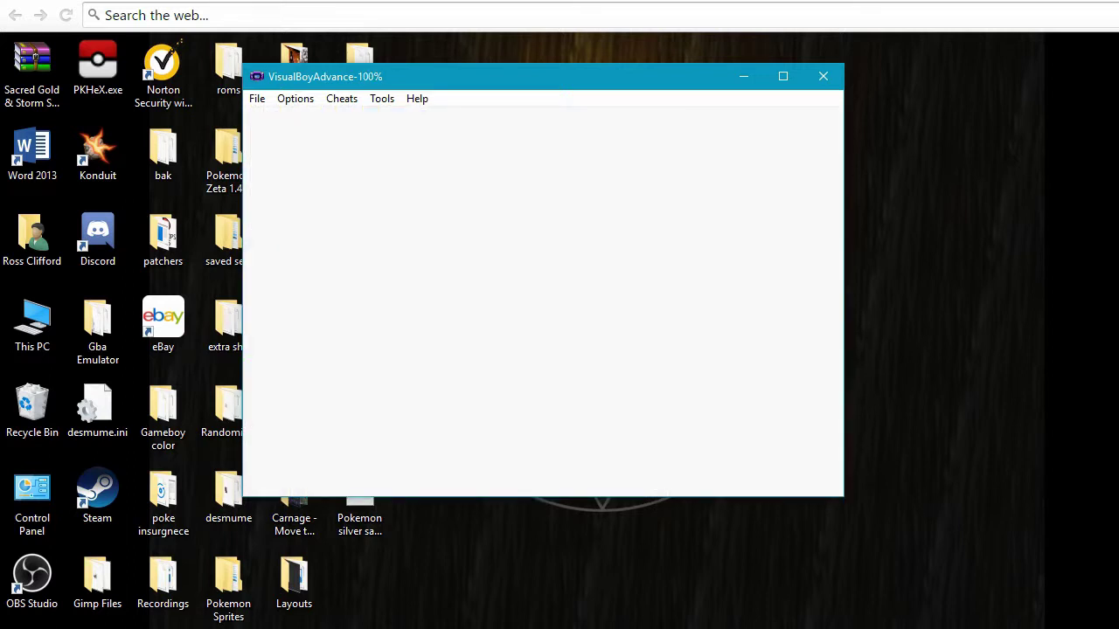
pyautogui.press('space')
pyautogui.press('z')
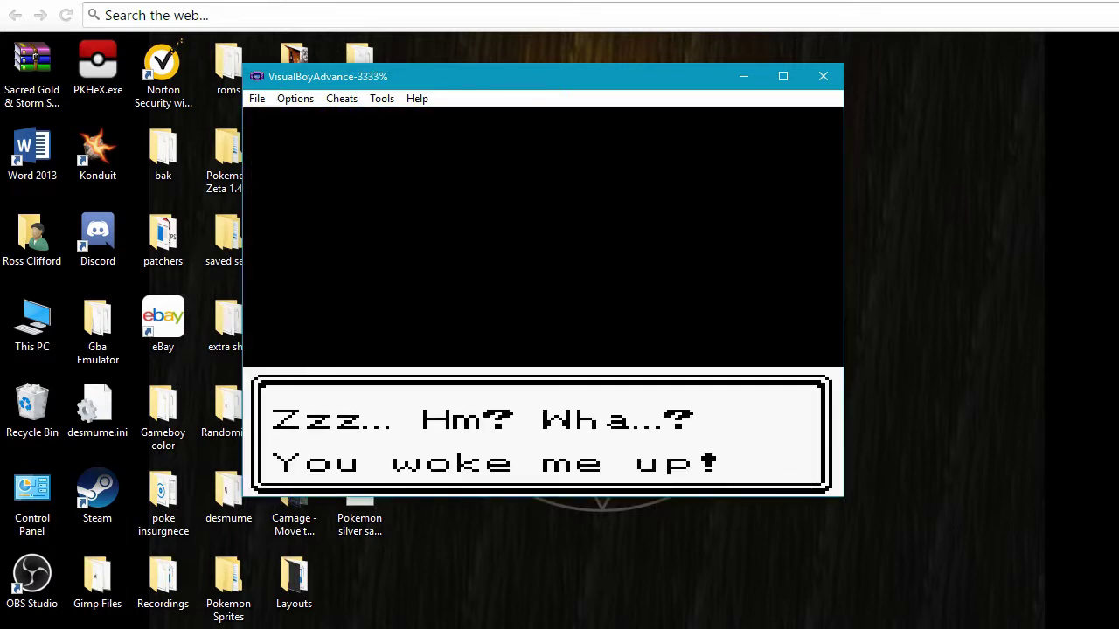
pyautogui.press('z')
pyautogui.press('z')
pyautogui.press('z')
pyautogui.press('z')
pyautogui.press('z')
pyautogui.press('z')
pyautogui.press('z')
pyautogui.press('z')
pyautogui.press('z')
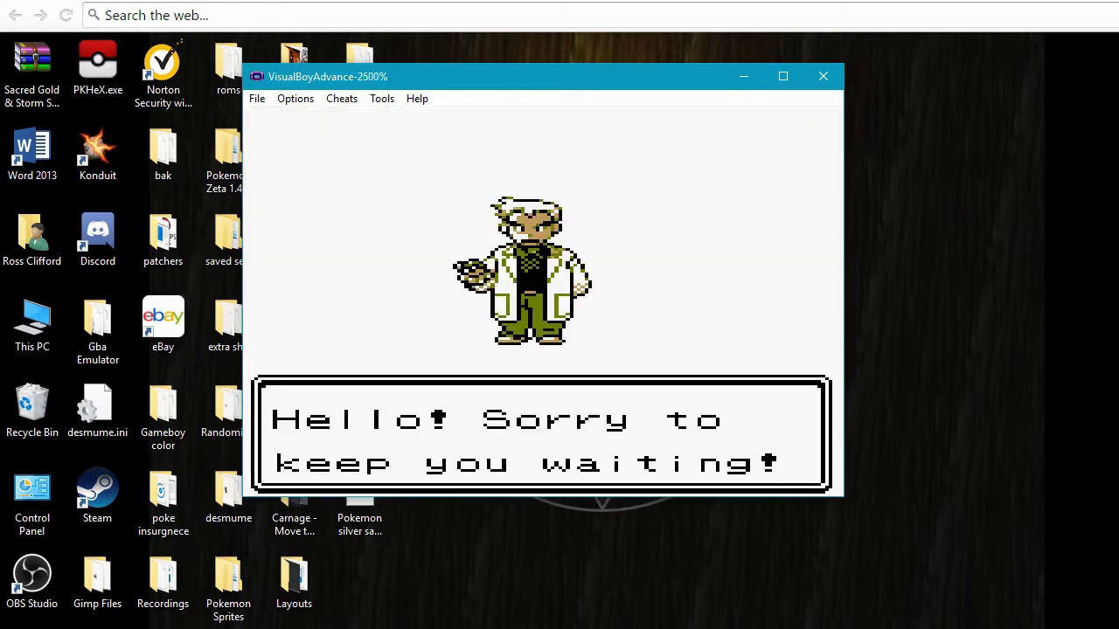
# - Advance through the professor's introduction of Pokemon until the player name choices
pyautogui.press('z')
pyautogui.press('z')
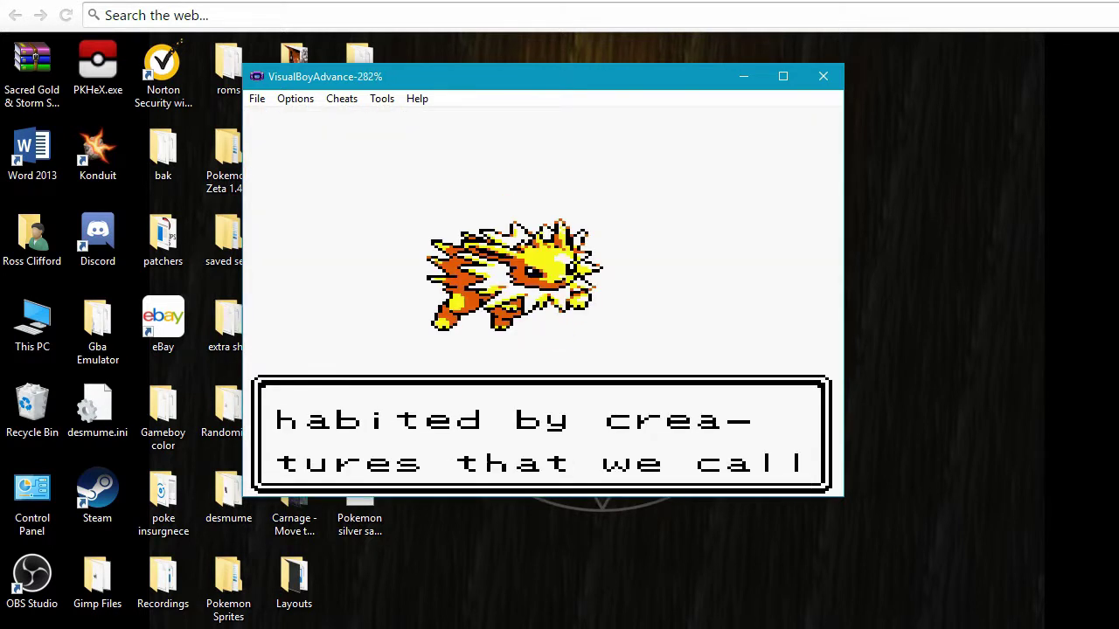
pyautogui.press('z')
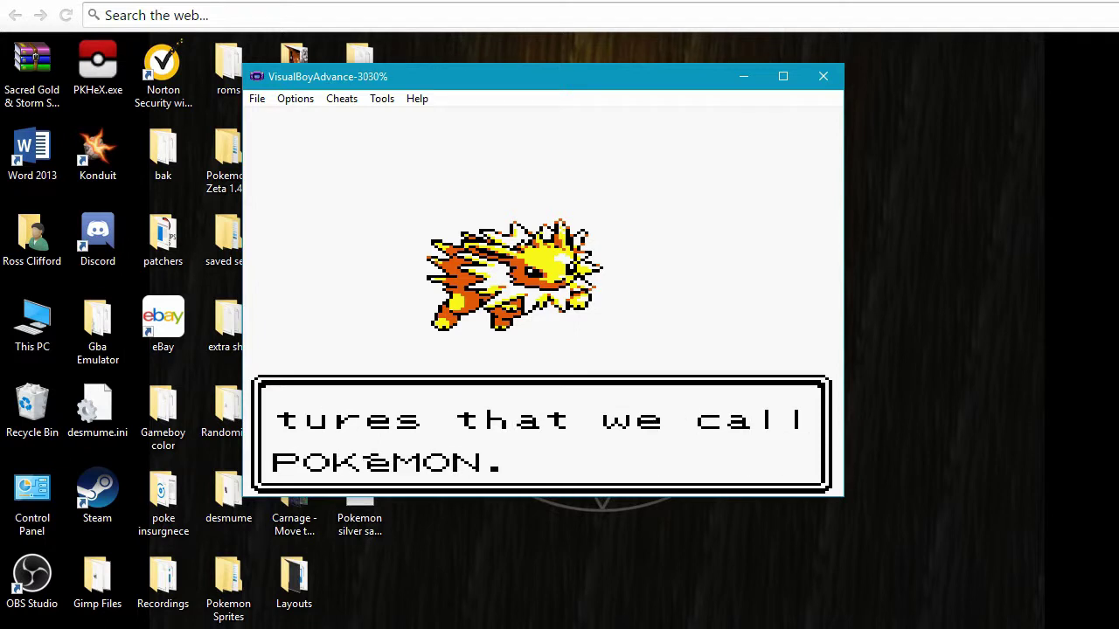
pyautogui.press('z')
pyautogui.press('z')
pyautogui.press('z')
pyautogui.press('z')
pyautogui.press('z')
pyautogui.press('z')
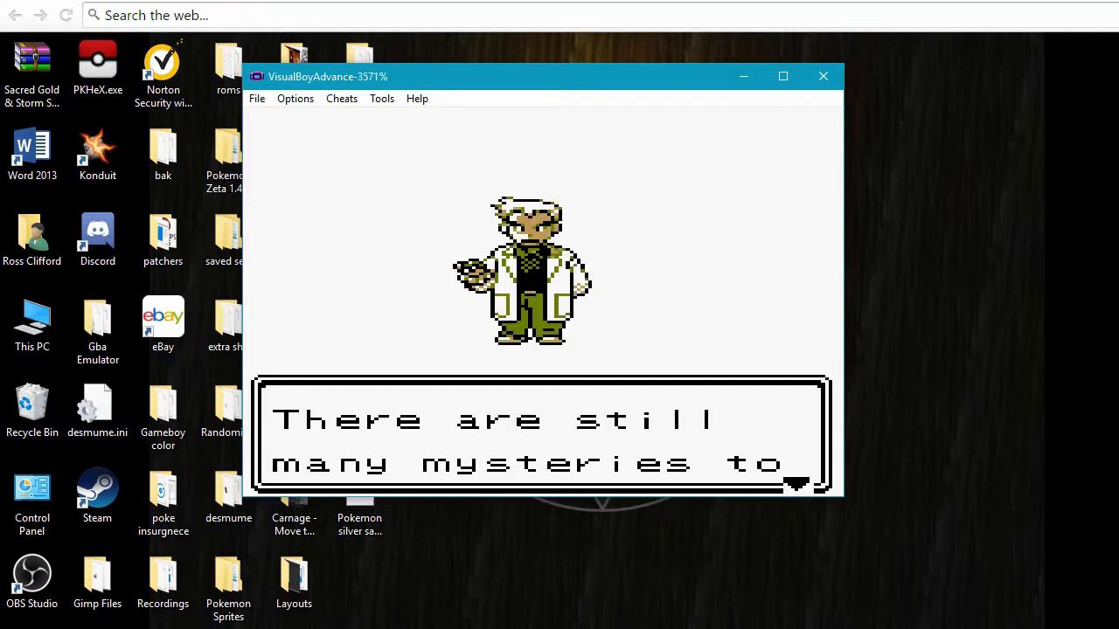
pyautogui.press('z')
pyautogui.press('z')
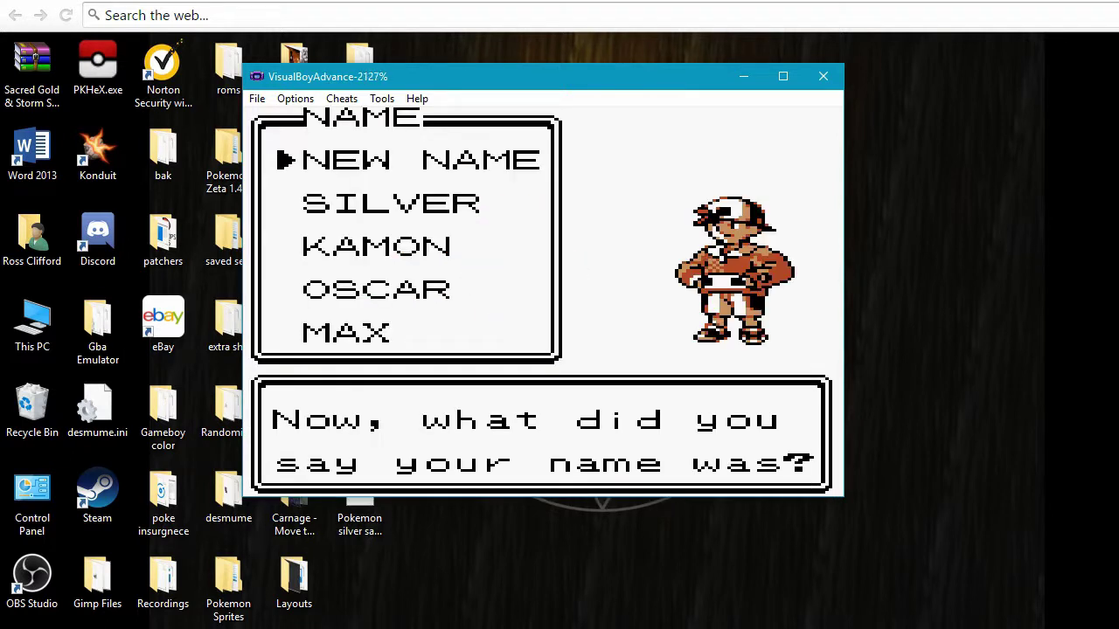
# - Choose the preset player name SILVER and finish the introduction
pyautogui.press('Down')
pyautogui.press('z')
pyautogui.press('z')
pyautogui.press('z')
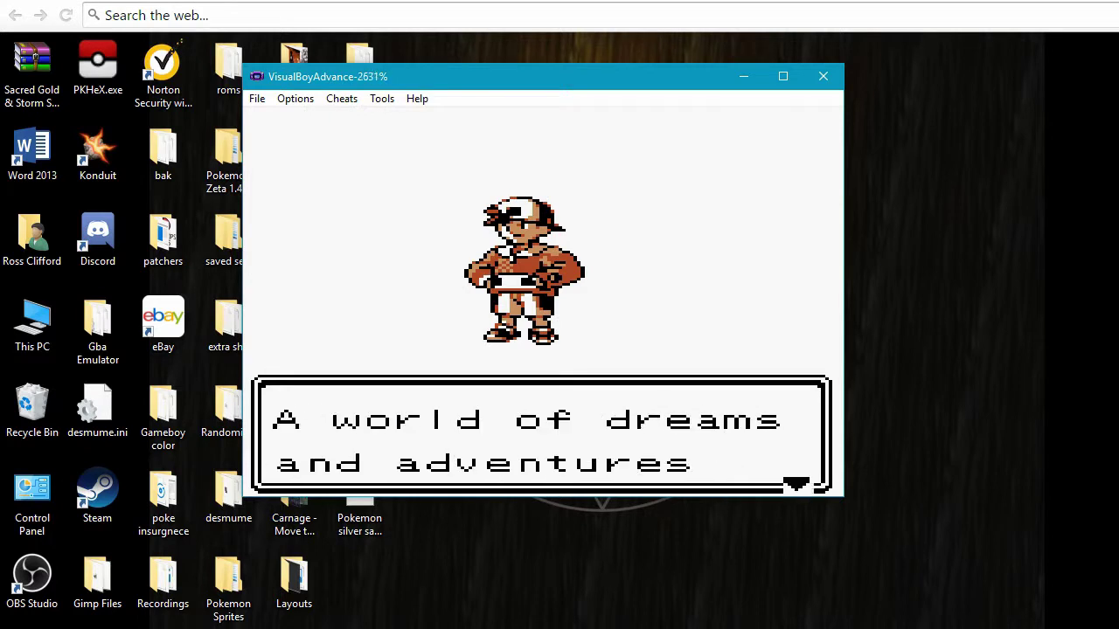
pyautogui.press('z')
# - Walk the character from the bedroom to the stairs and advance through Mom's conversation downstairs
pyautogui.press('Right')
pyautogui.press('Up')
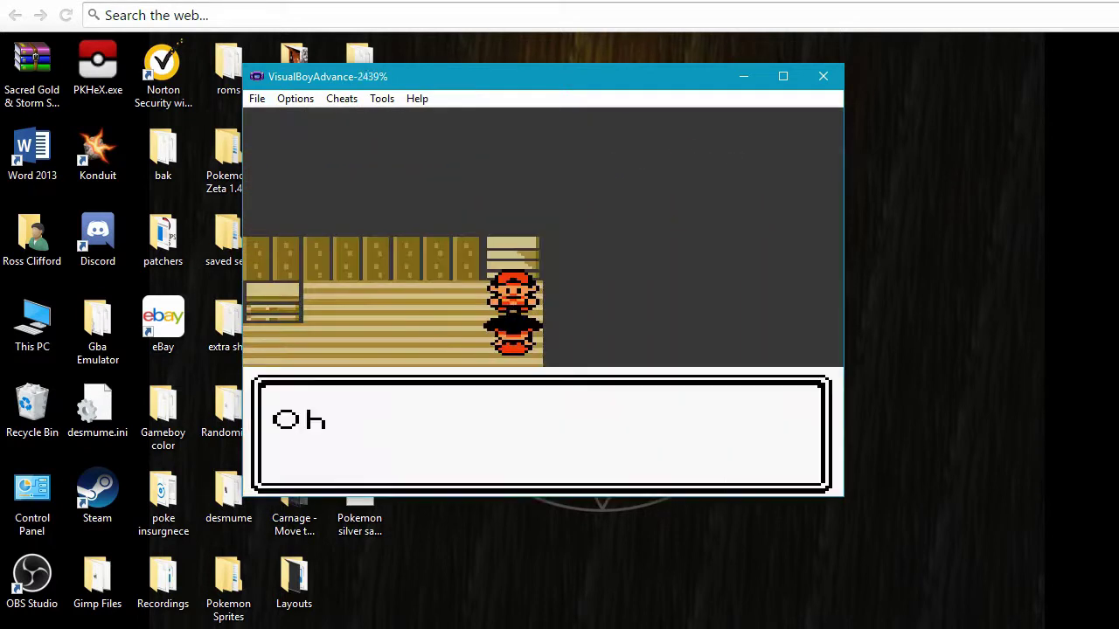
pyautogui.press('z')
pyautogui.press('z')
pyautogui.press('z')
pyautogui.press('z')
pyautogui.press('z')
pyautogui.press('z')
pyautogui.press('z')
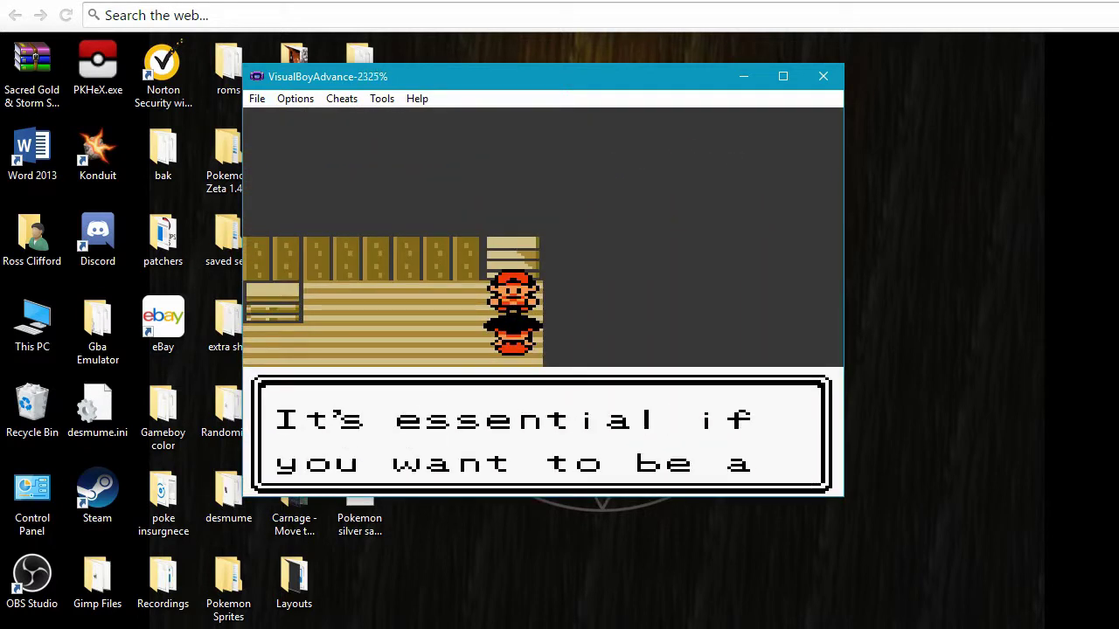
# - Accept the default day and Daylight Saving Time, confirm 10:00 AM DST, and finish Mom's conversation
pyautogui.press('z')
pyautogui.press('z')
pyautogui.press('z')
pyautogui.press('z')
pyautogui.press('z')
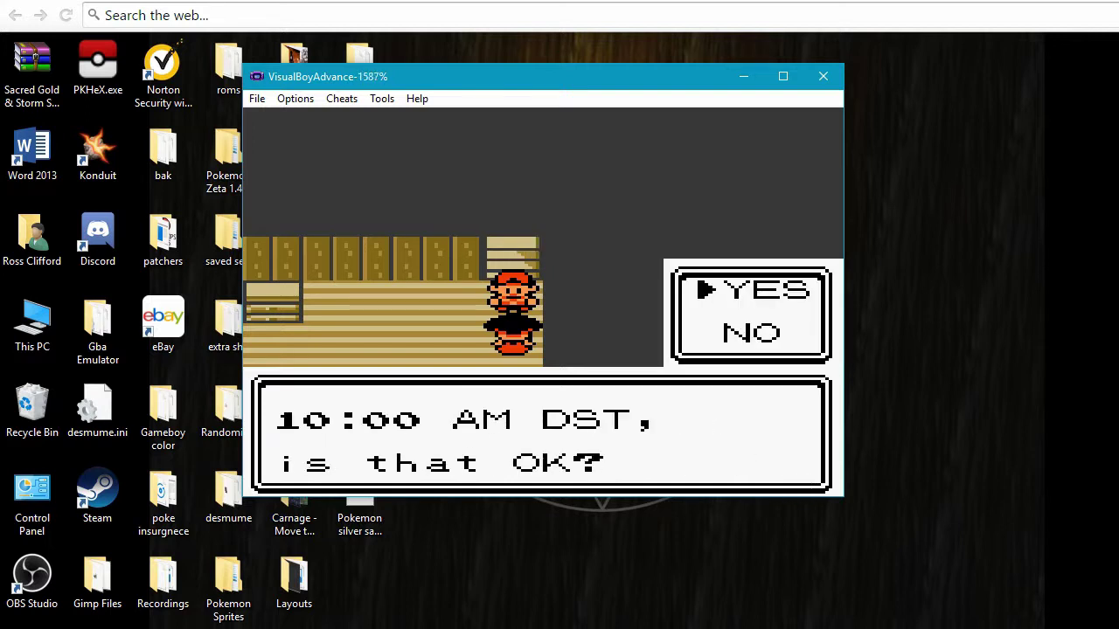
pyautogui.press('z')
pyautogui.press('z')
pyautogui.press('z')
pyautogui.press('z')
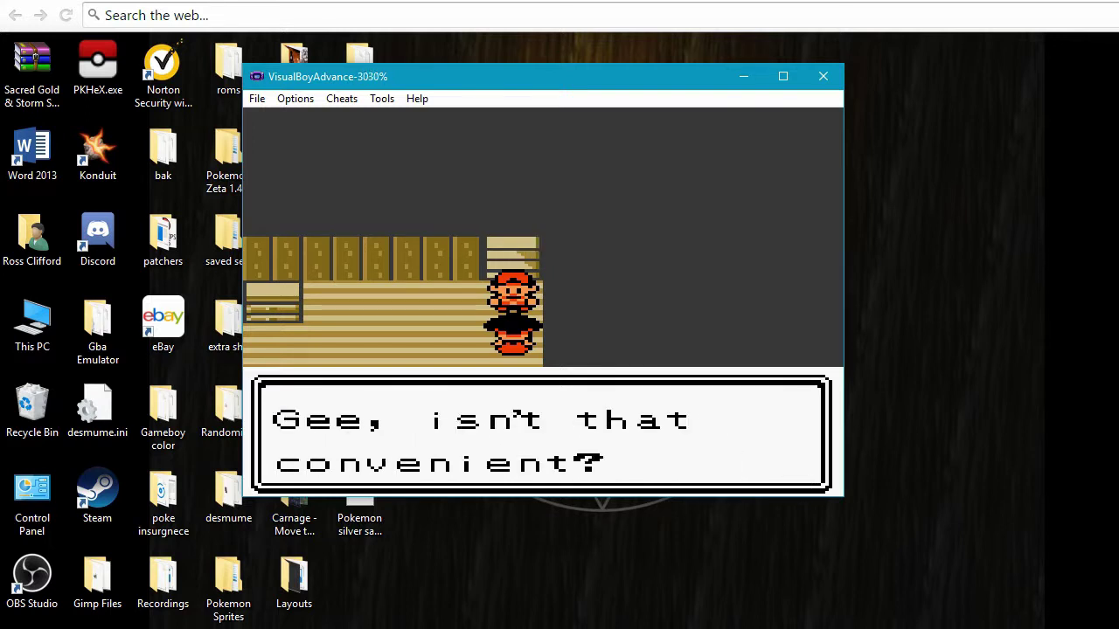
pyautogui.press('z')
# - Walk the character past the table and out of the house
pyautogui.press('Down')
pyautogui.press('Left')
pyautogui.press('Down')
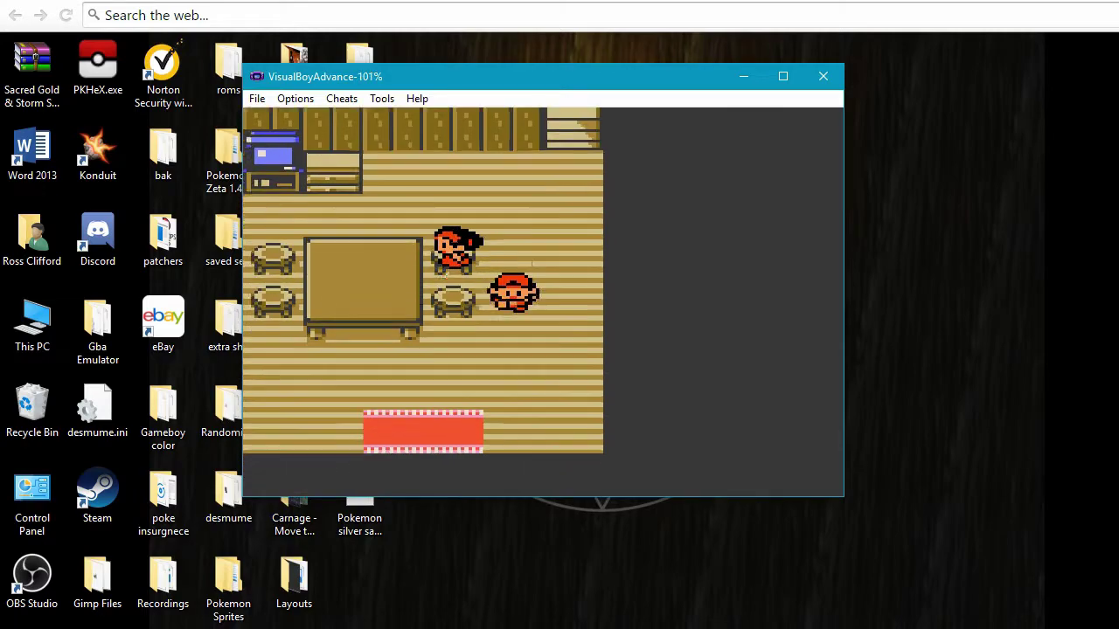
pyautogui.press('Down')
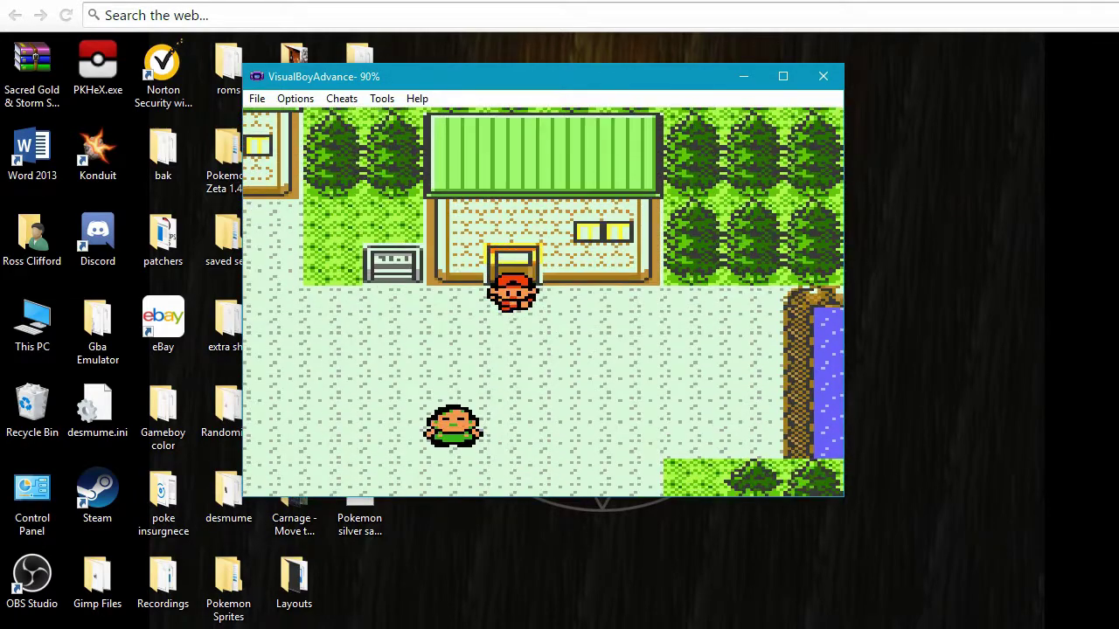
# - Walk the character through town and enter Professor Elm's lab
pyautogui.press('space')
pyautogui.press('Left')
pyautogui.press('Right')
pyautogui.press('Up')
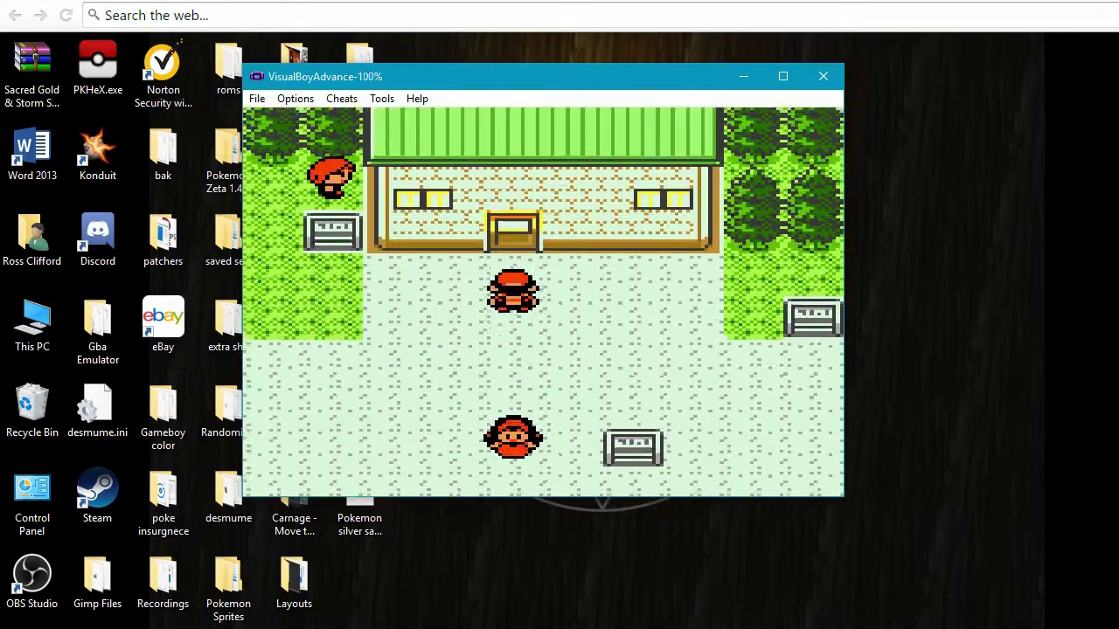
pyautogui.press('Up')
# - Advance through Professor Elm's whole conversation about Mr. Pokémon
pyautogui.press('z')
pyautogui.press('z')
pyautogui.press('z')
pyautogui.press('z')
pyautogui.press('z')
pyautogui.press('z')
pyautogui.press('z')
pyautogui.press('z')
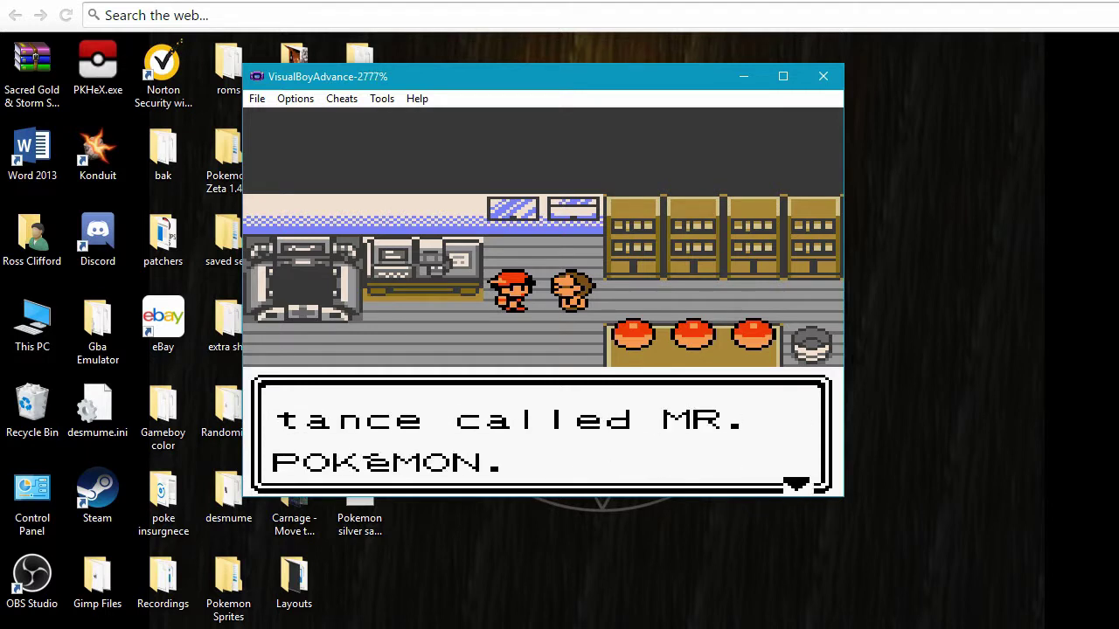
pyautogui.press('z')
pyautogui.press('z')
pyautogui.press('z')
pyautogui.press('z')
pyautogui.press('z')
pyautogui.press('z')
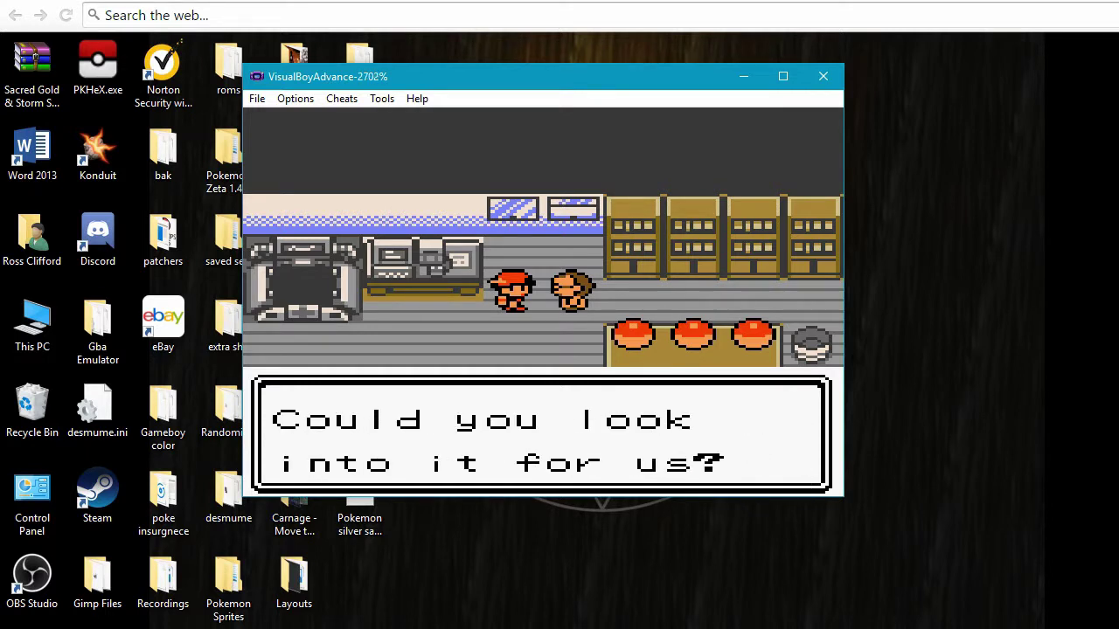
pyautogui.press('z')
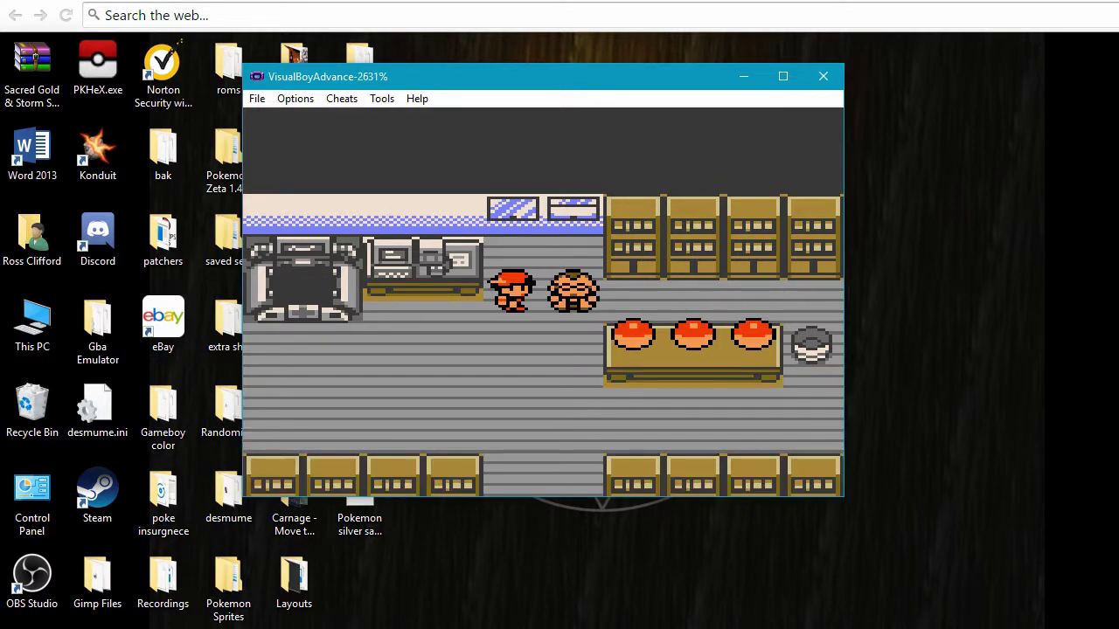
# - Walk to the first Poké Ball on Elm's table, inspect its starter Pokemon and decline it
pyautogui.press('Down')
pyautogui.press('Down')
pyautogui.press('Right')
pyautogui.press('Right')
pyautogui.press('Up')
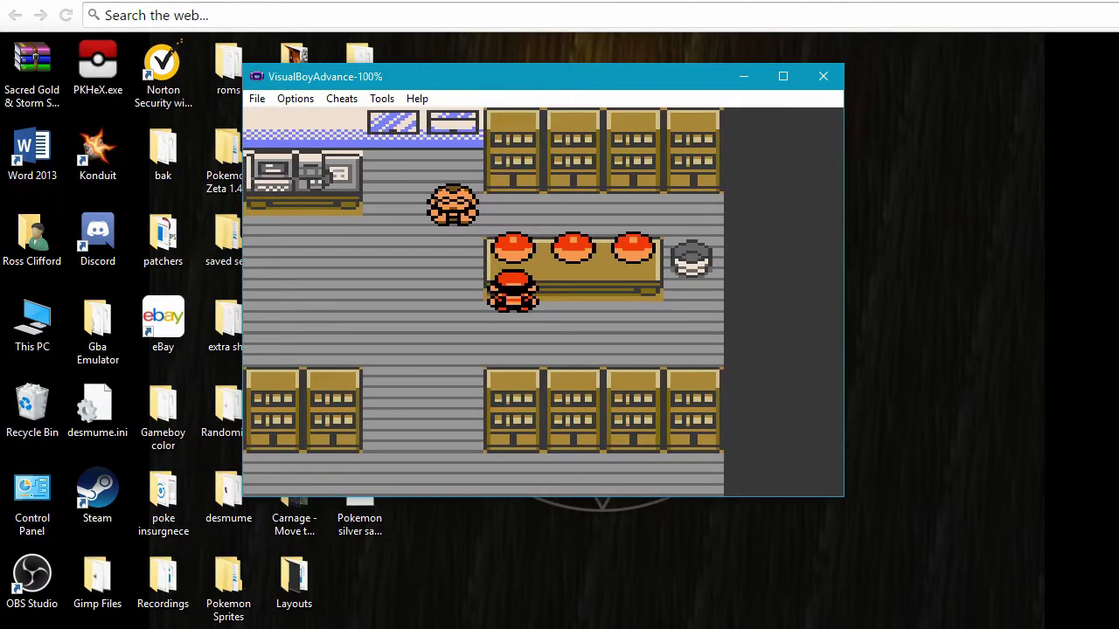
pyautogui.press('z')
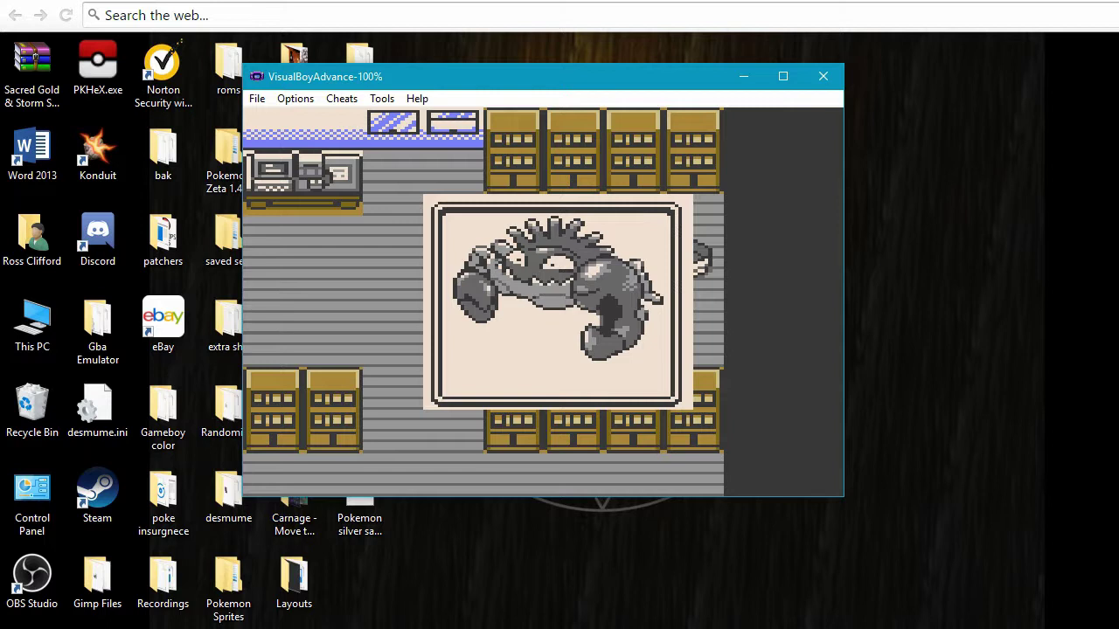
pyautogui.press('z')
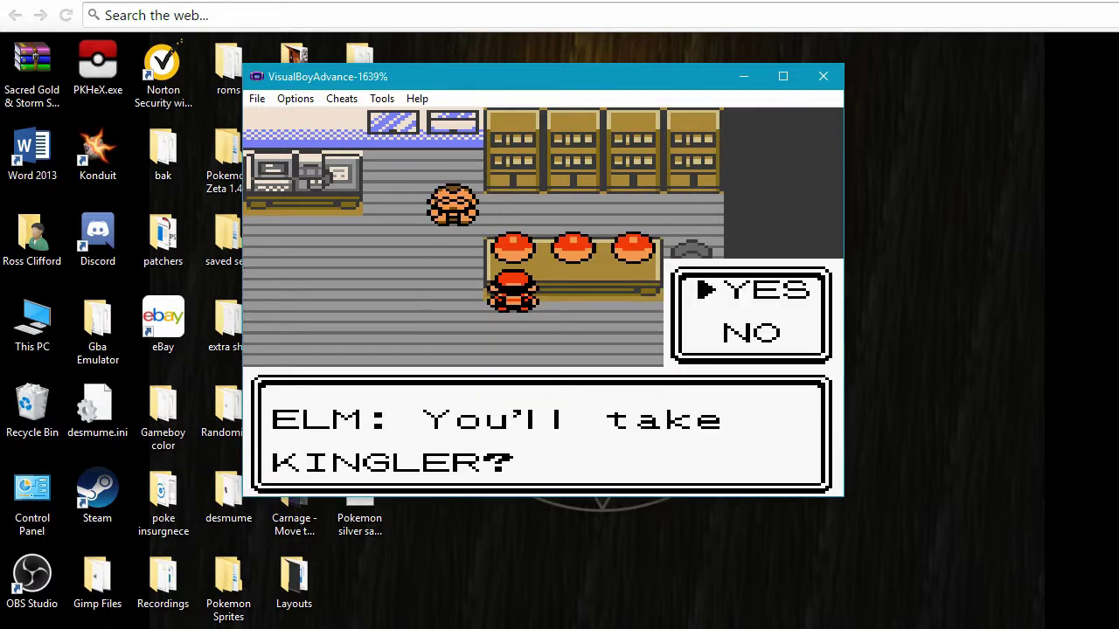
pyautogui.press('x')
pyautogui.press('z')
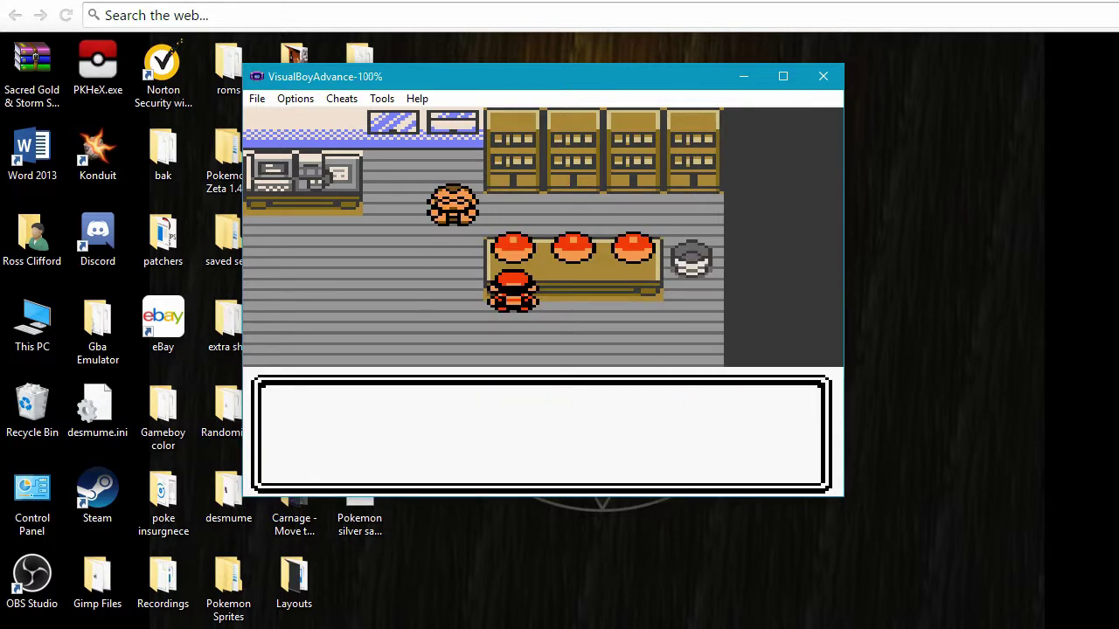
pyautogui.press('z')
# - Move to the middle Poké Ball on Elm's table, inspect its starter Pokemon and decline it
pyautogui.press('Right')
pyautogui.press('Up')
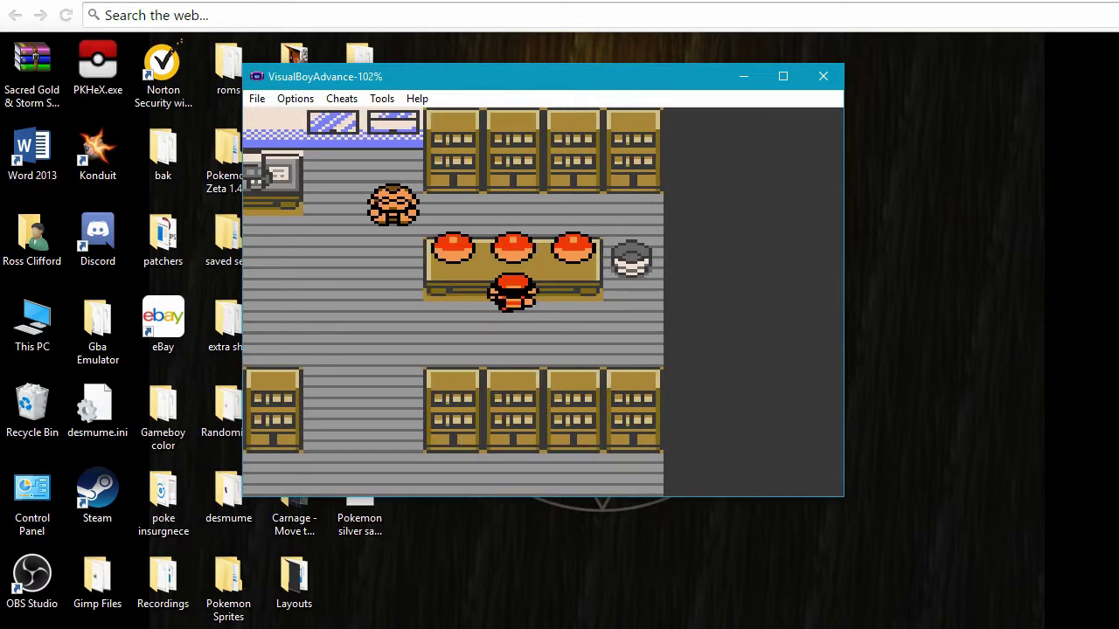
pyautogui.press('z')
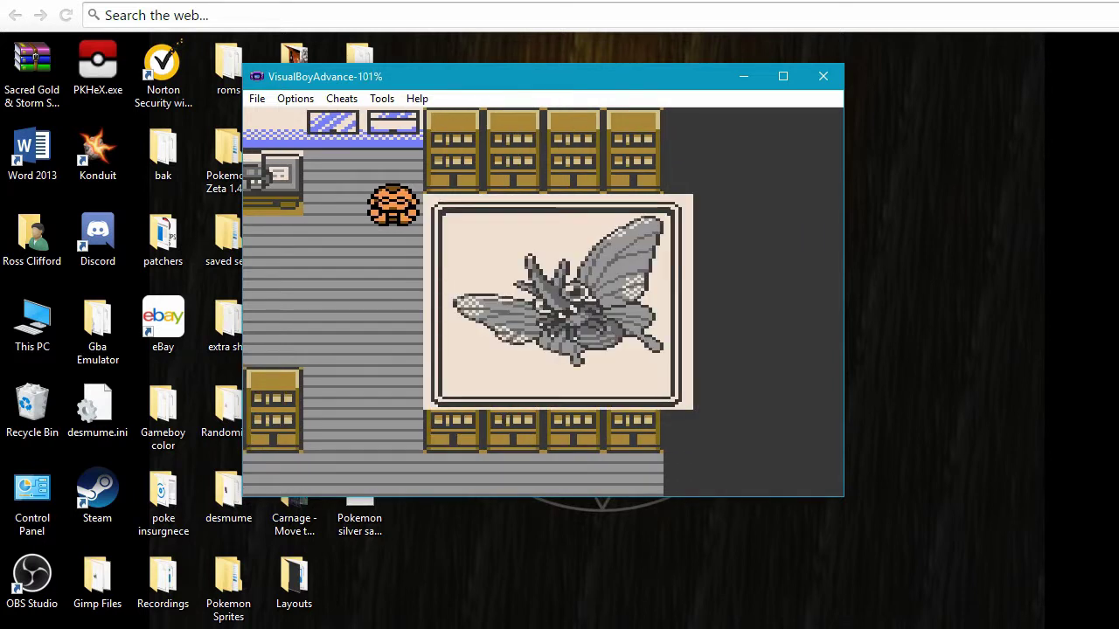
pyautogui.press('z')
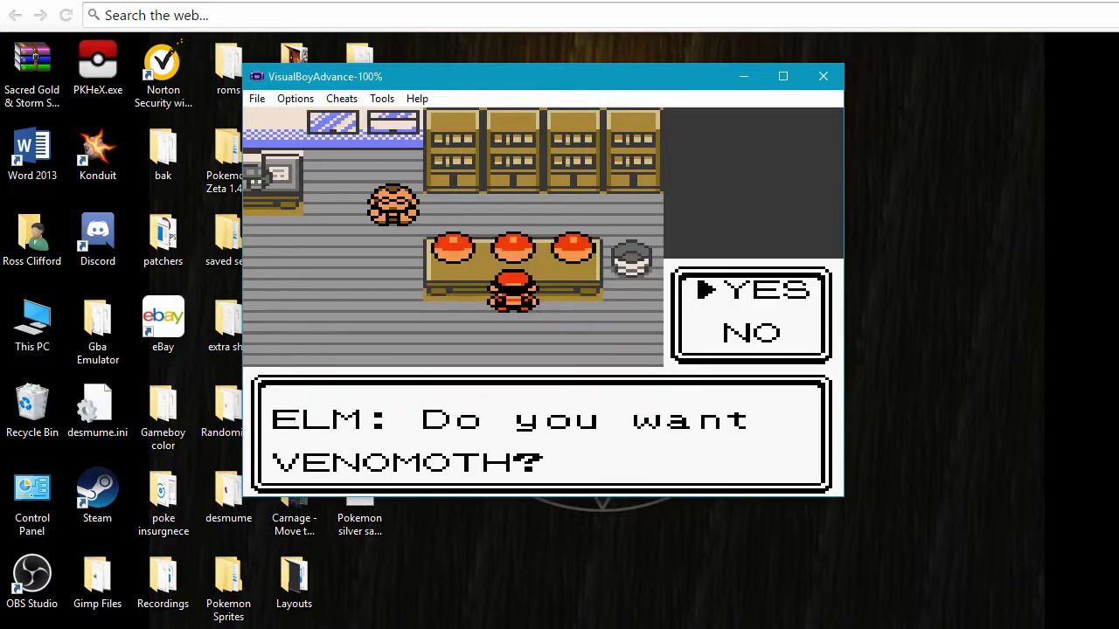
pyautogui.press('x')
pyautogui.press('z')
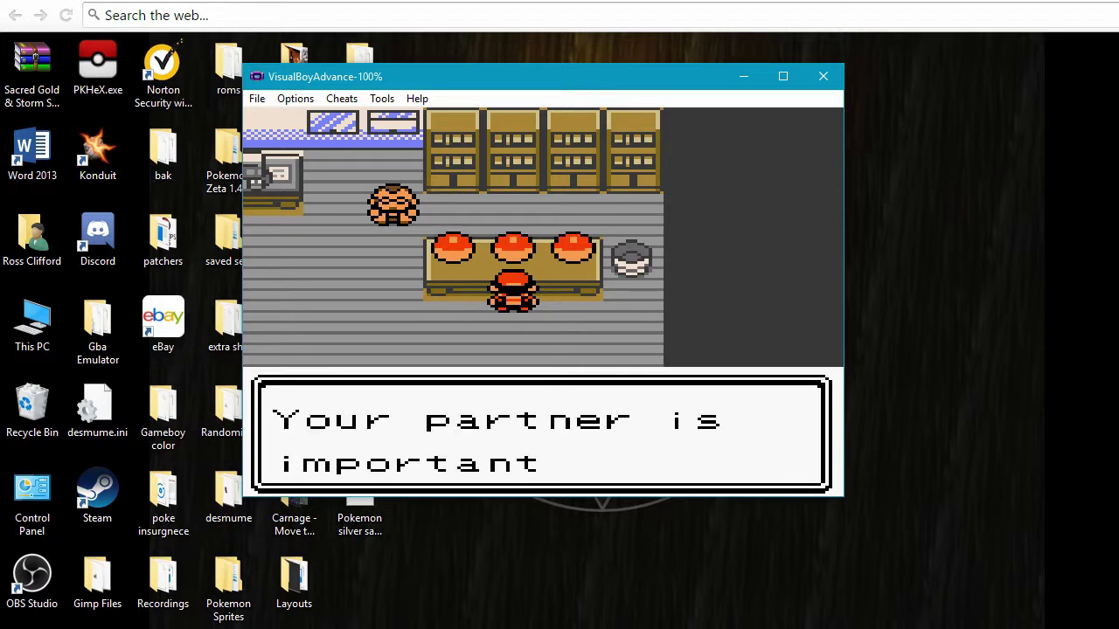
# - Inspect and decline the starter Pokemon in the third Poké Ball on Elm's table, and close the emulator
pyautogui.press('Right')
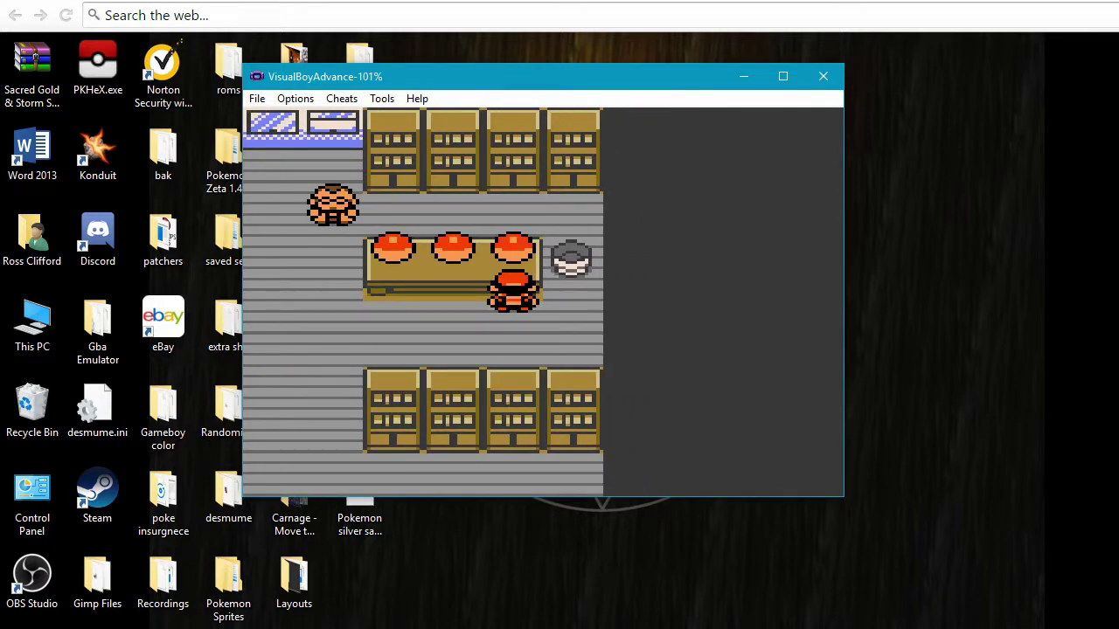
pyautogui.press('z')
pyautogui.press('z')
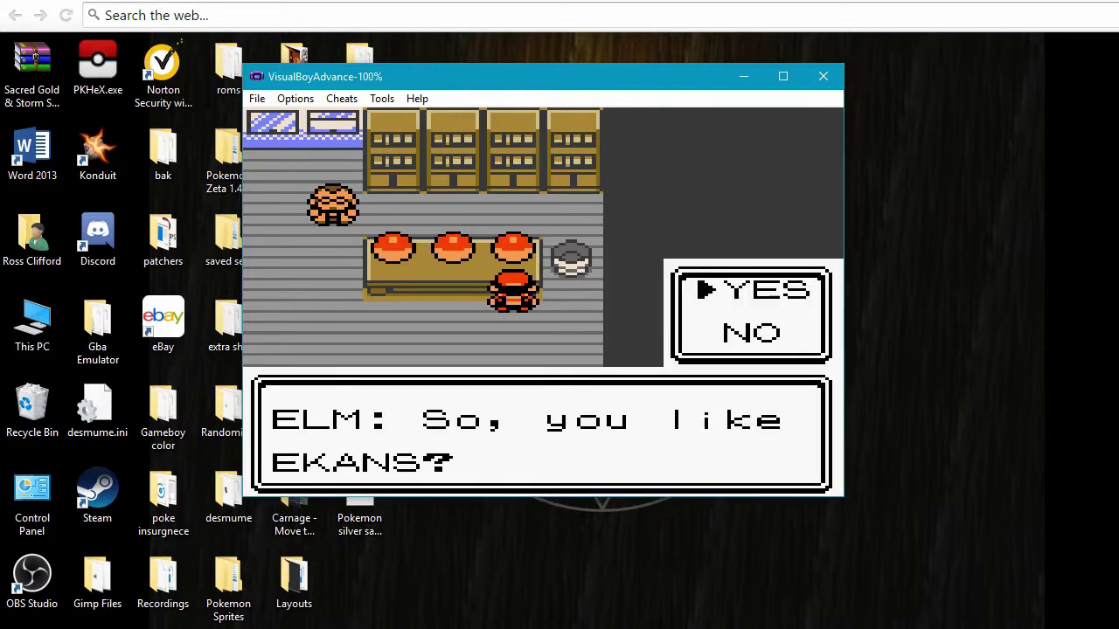
pyautogui.press('x')
pyautogui.press('z')
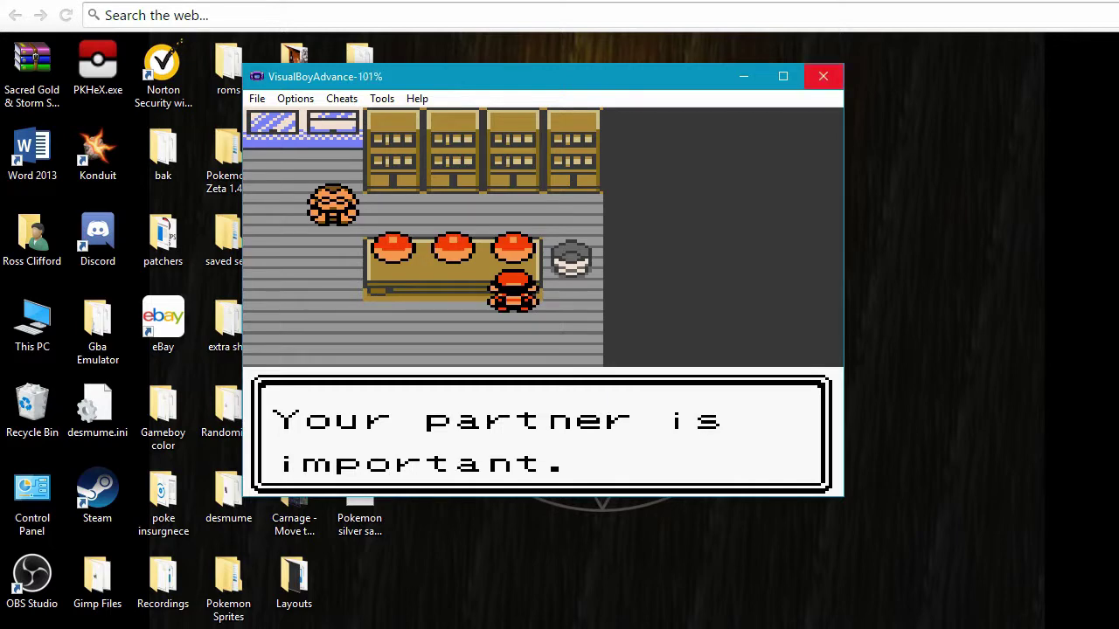
pyautogui.click(823, 76)
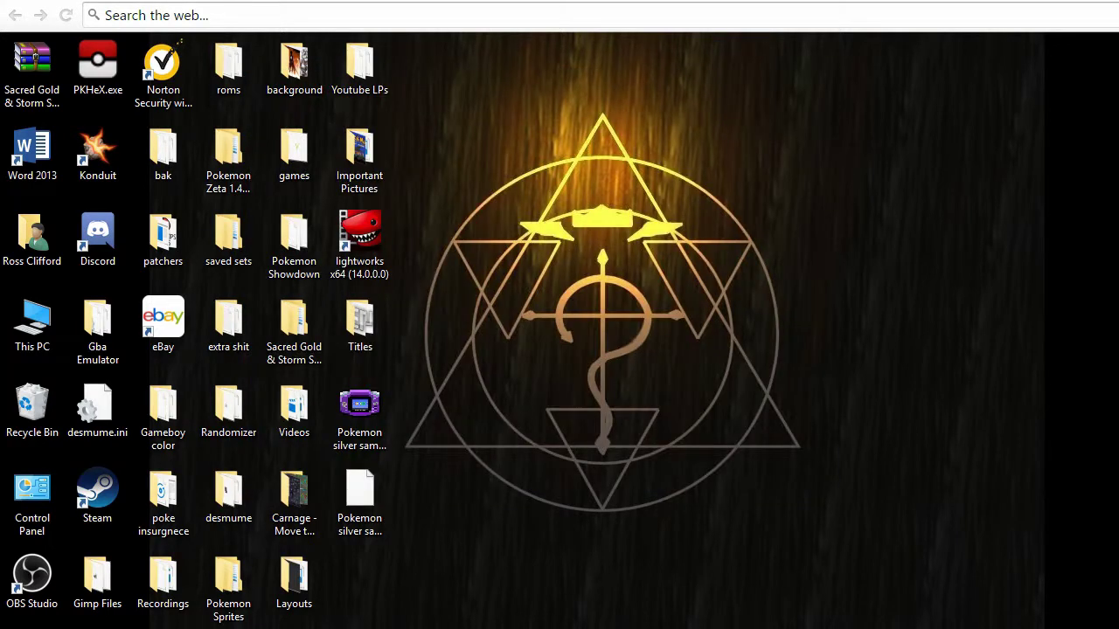